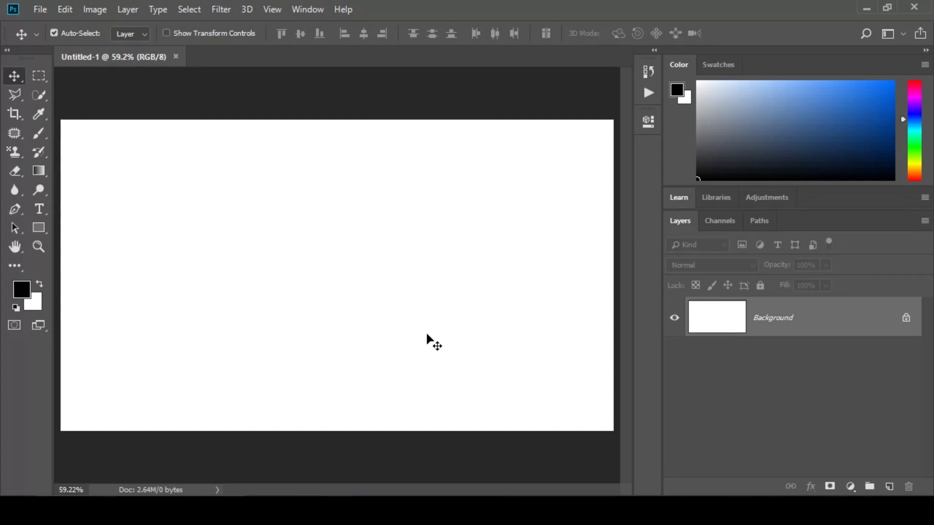
pyautogui.click(314, 9)
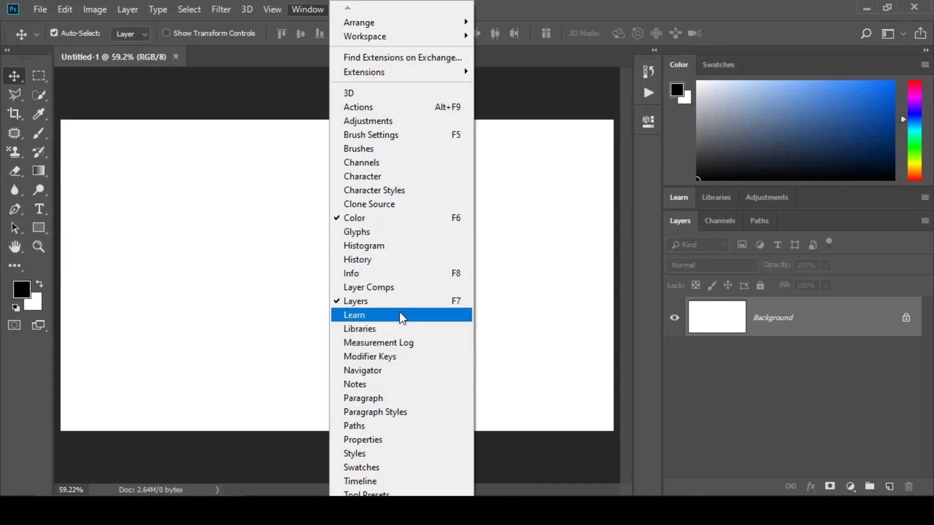
pyautogui.click(402, 58)
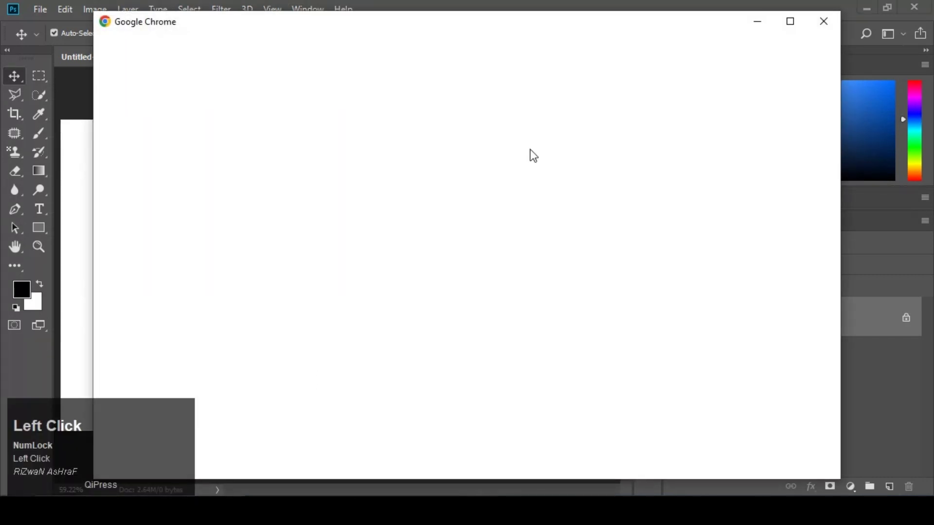
pyautogui.click(816, 23)
# Show the Styles panel with the preset layer styles.
pyautogui.click(316, 9)
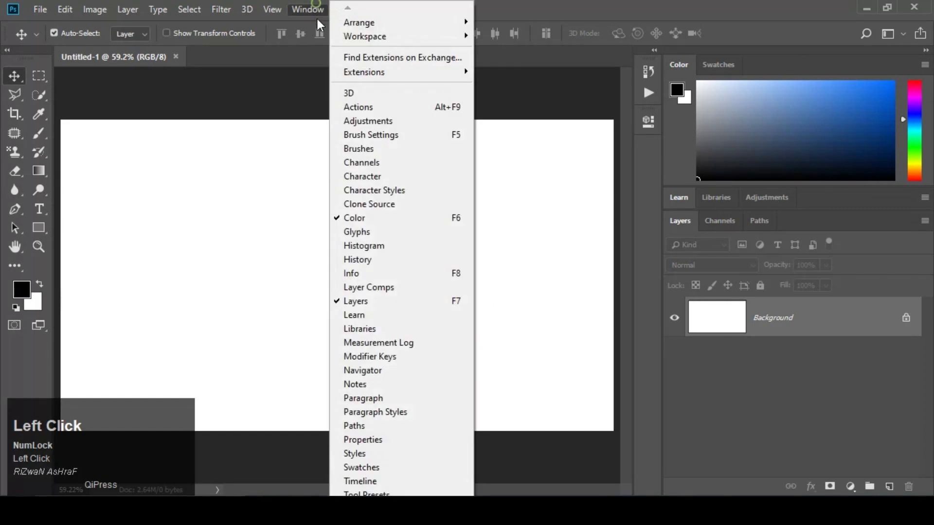
pyautogui.scroll(-3, 402, 253)
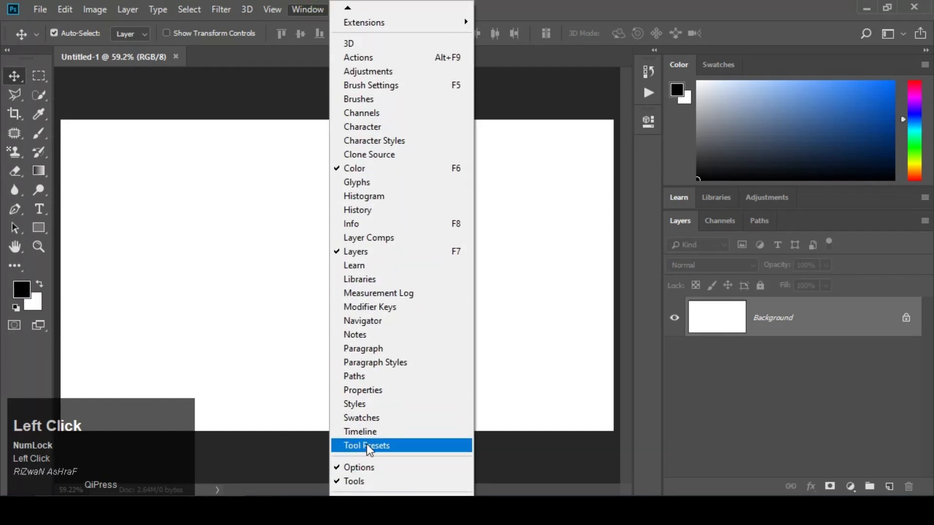
pyautogui.click(367, 406)
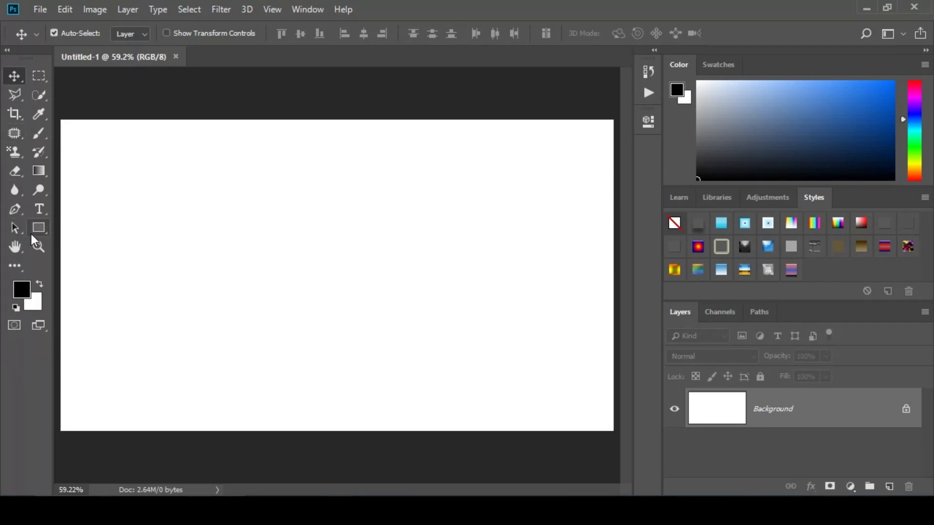
# Add the text ALLAH in 72 pt Cambria Bold and move it to about the centre of the canvas.
pyautogui.click(39, 210)
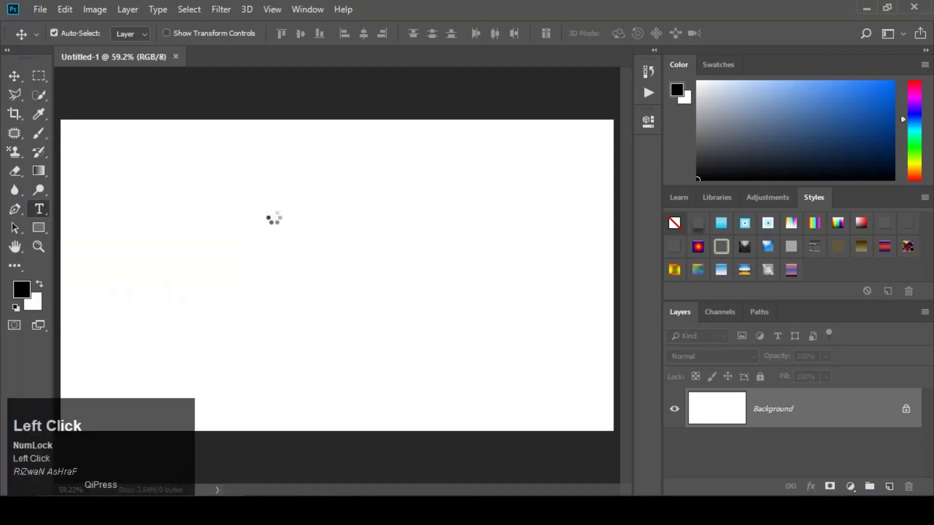
pyautogui.click(273, 214)
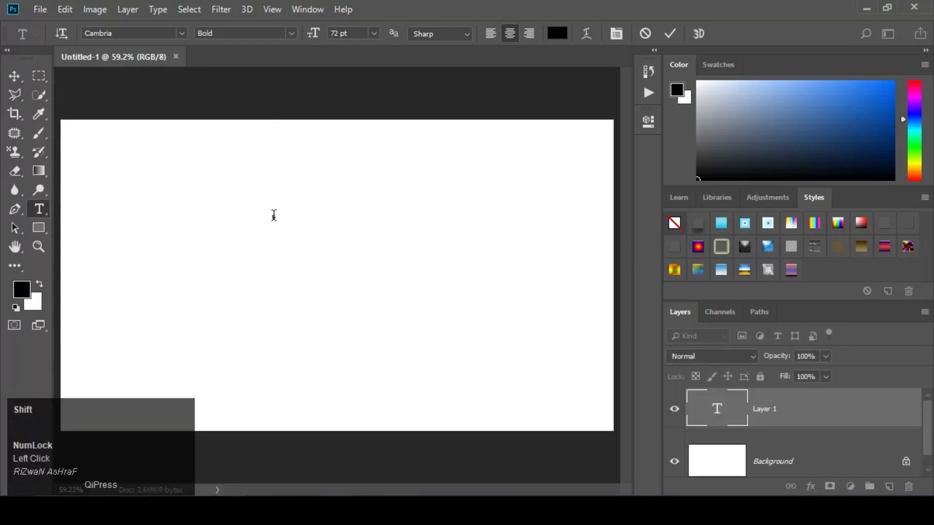
pyautogui.write('ALLA')
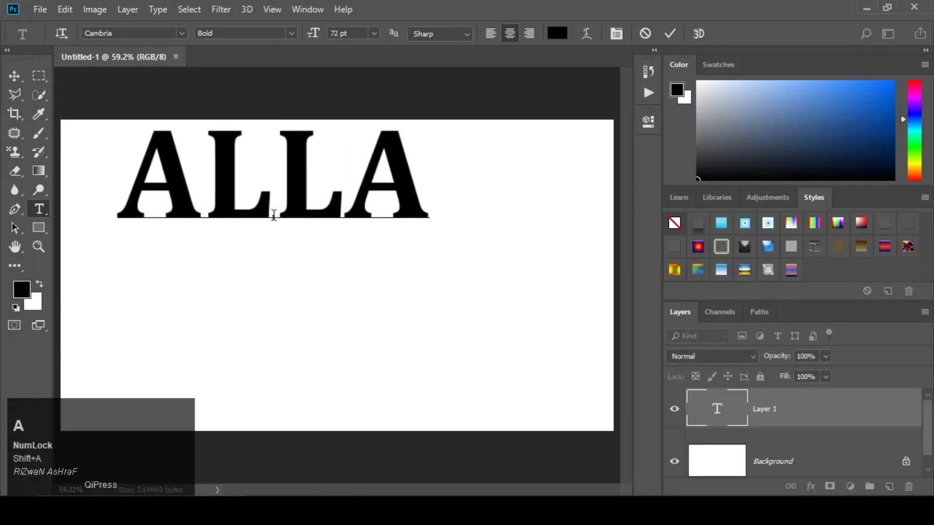
pyautogui.write('H')
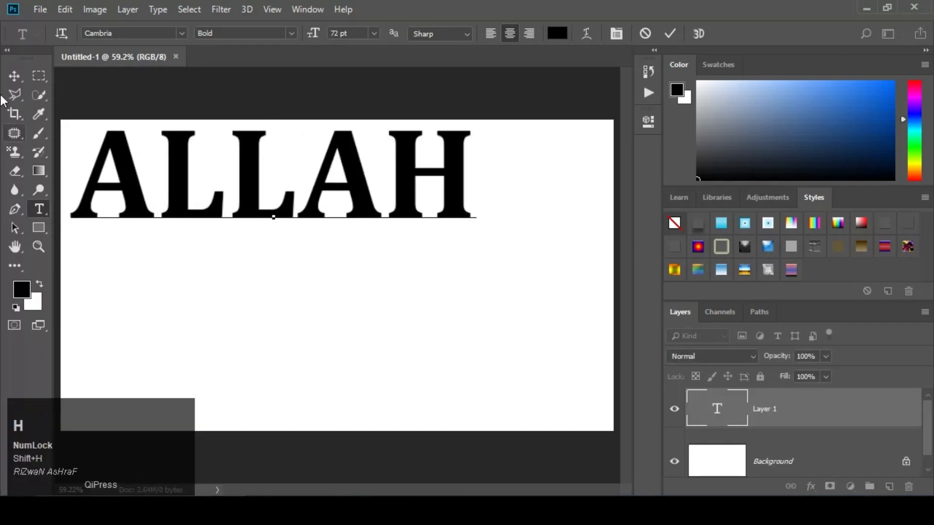
pyautogui.click(14, 76)
pyautogui.moveTo(248, 161); pyautogui.dragTo(306, 269)
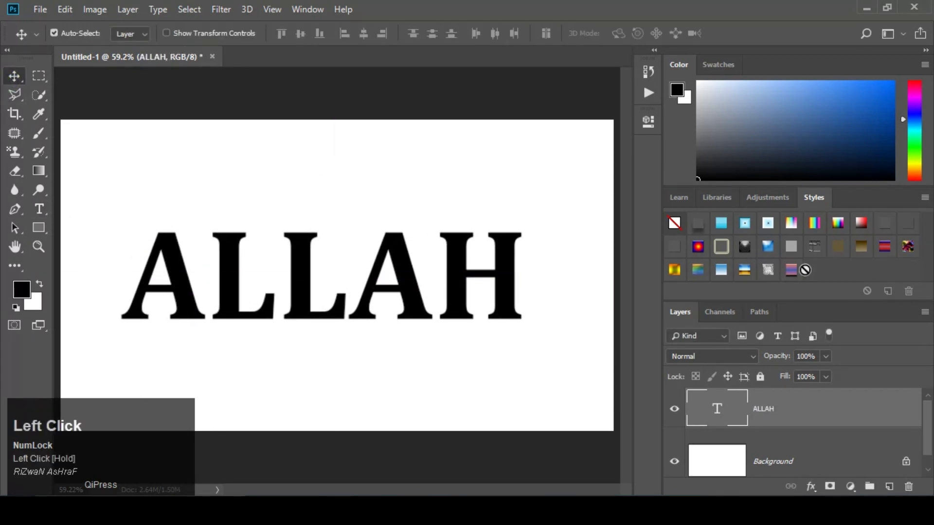
# Apply the Sunset Sky (Text) preset style to the ALLAH text and shift it slightly up and to the right.
pyautogui.click(792, 270)
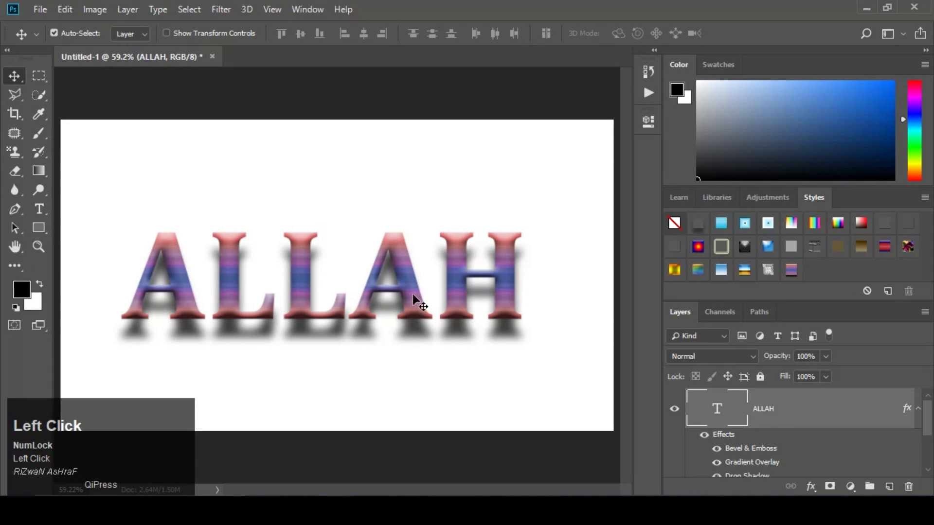
pyautogui.moveTo(413, 294)
pyautogui.mouseDown()
pyautogui.moveTo(427, 305)
pyautogui.moveTo(426, 288)
pyautogui.mouseUp()
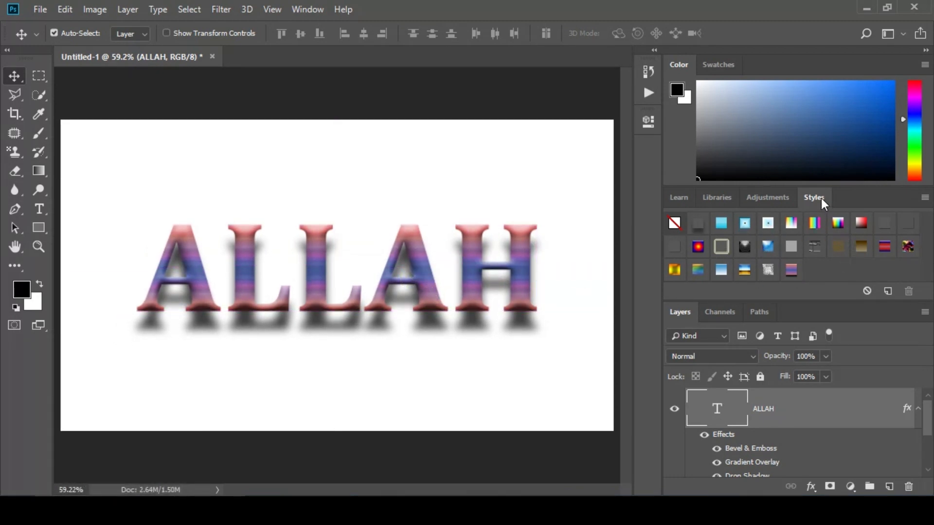
# Undock and enlarge the Styles panel, place it beside the text, and move the ALLAH text clear of it.
pyautogui.moveTo(821, 198); pyautogui.dragTo(431, 112)
pyautogui.moveTo(523, 226); pyautogui.dragTo(581, 313)
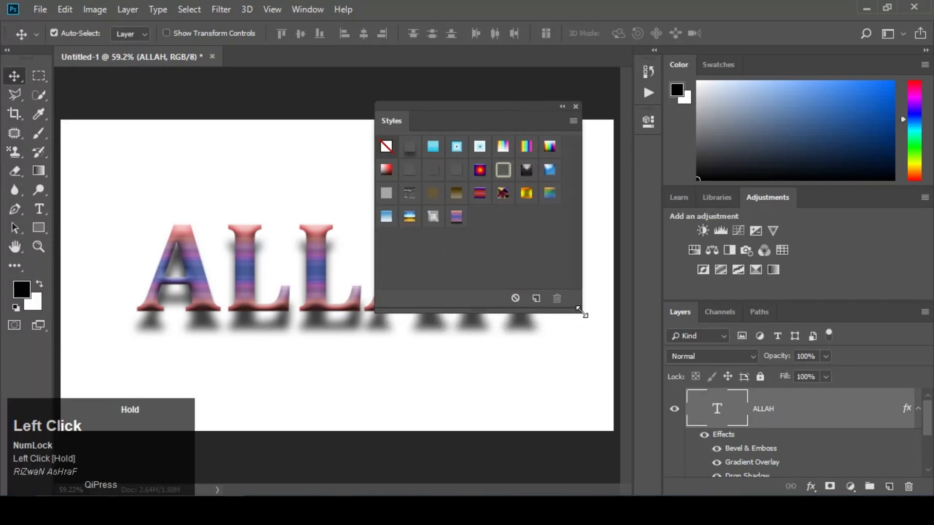
pyautogui.moveTo(489, 104); pyautogui.dragTo(590, 147)
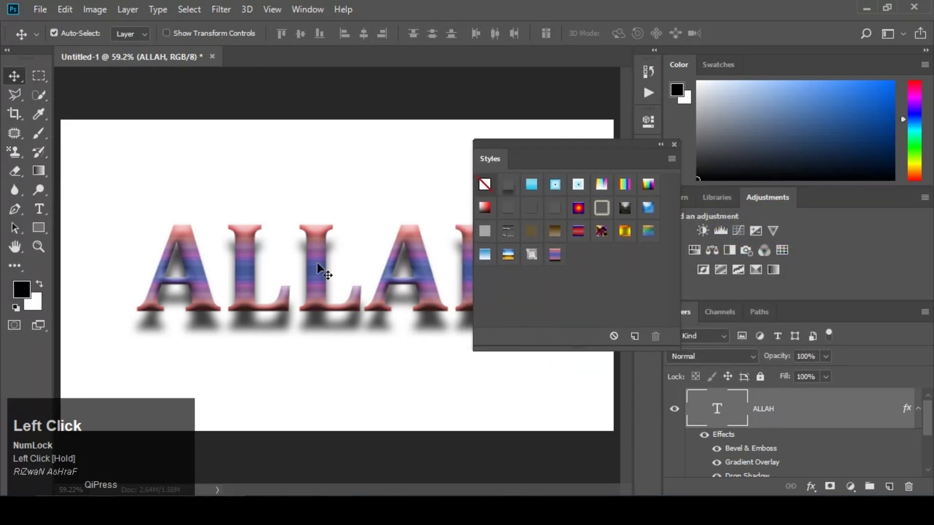
pyautogui.moveTo(317, 262); pyautogui.dragTo(247, 231)
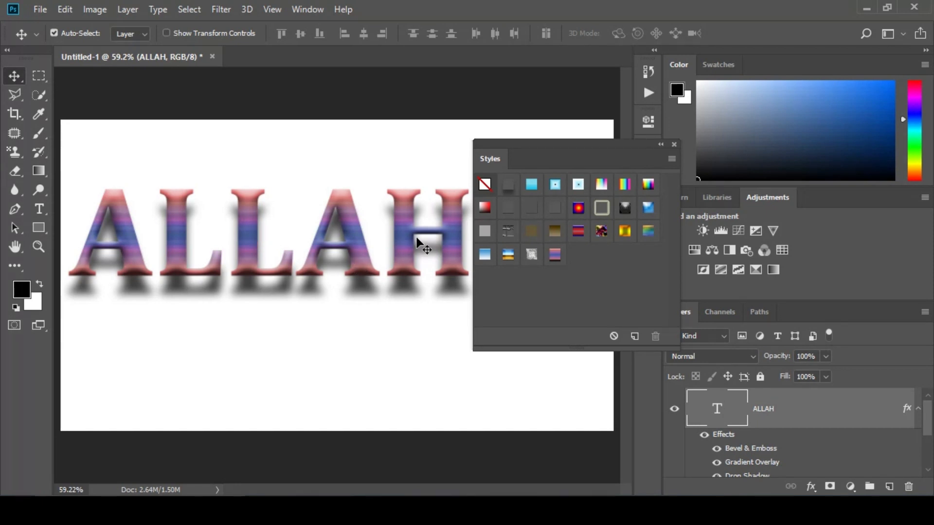
# Try several preset styles on the ALLAH text, including Sunset Sky (Text), and clear its style.
pyautogui.click(581, 209)
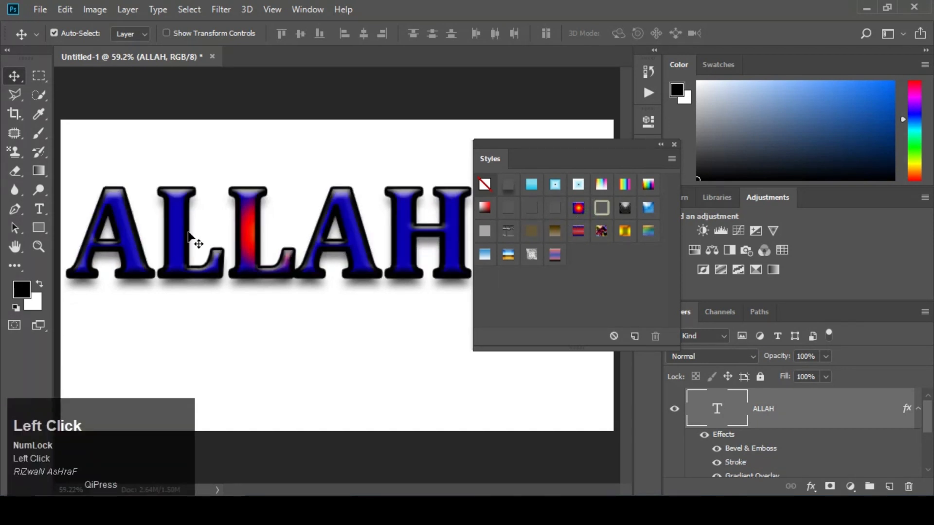
pyautogui.click(508, 254)
pyautogui.click(486, 258)
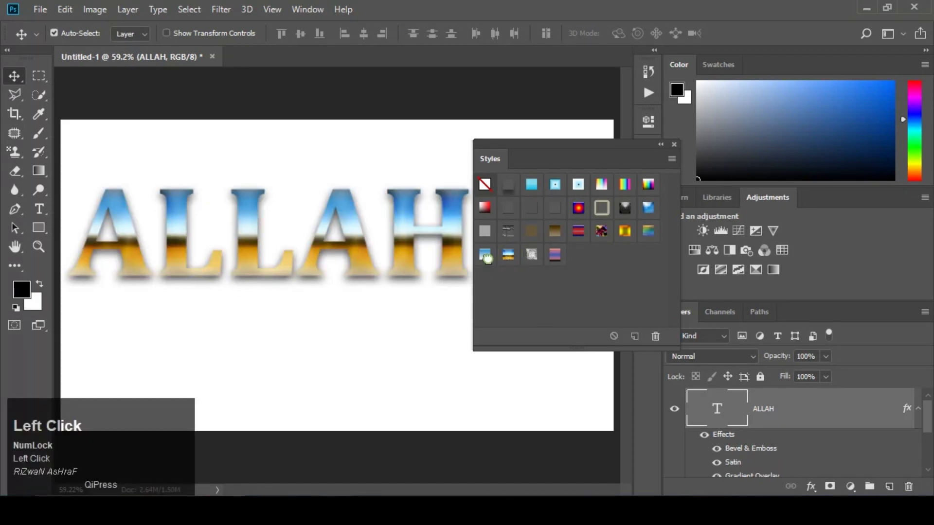
pyautogui.click(557, 254)
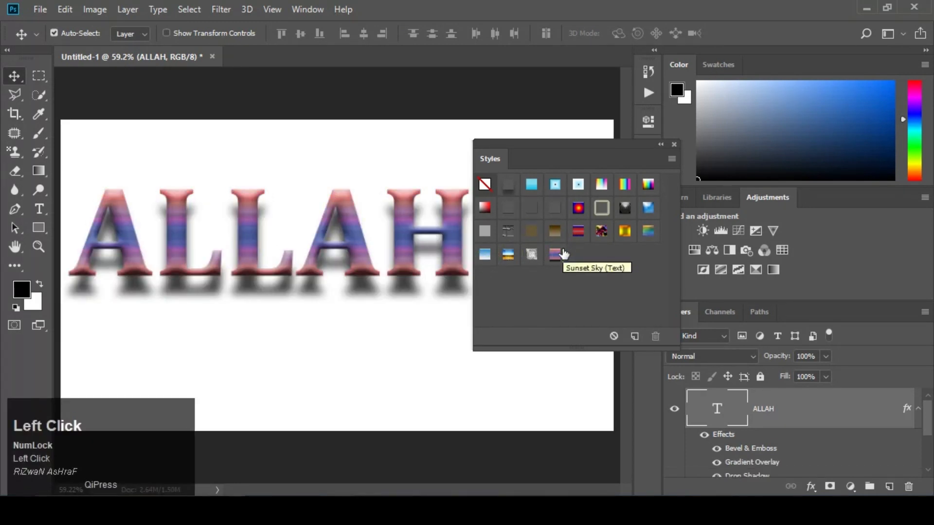
pyautogui.click(486, 185)
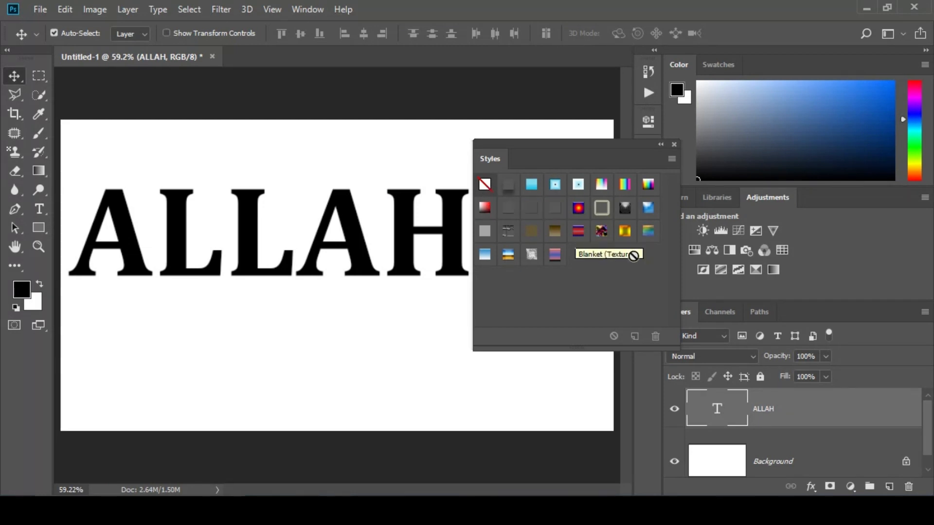
# Reduce the height of the Color panel to give the Layers panel more room, keeping the Layers panel expanded.
pyautogui.moveTo(817, 300); pyautogui.dragTo(831, 160)
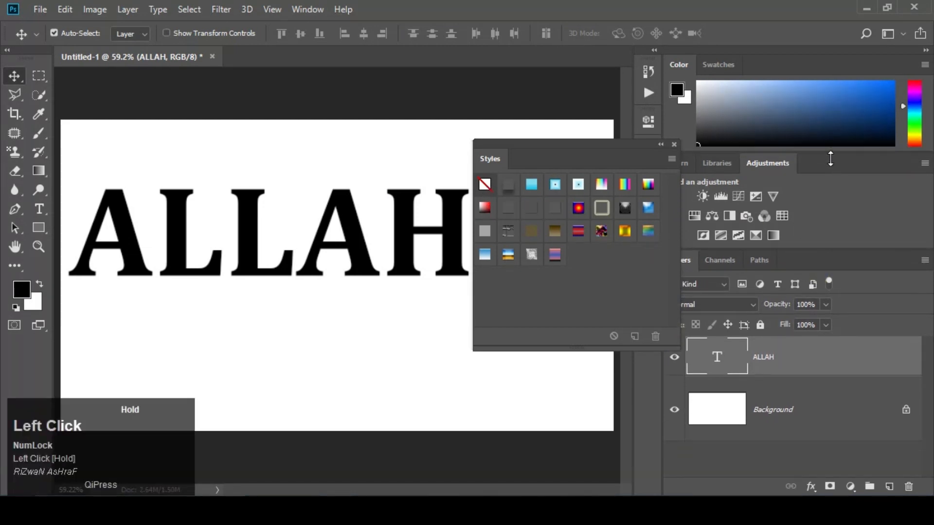
pyautogui.moveTo(783, 205); pyautogui.dragTo(688, 259)
pyautogui.click(688, 260)
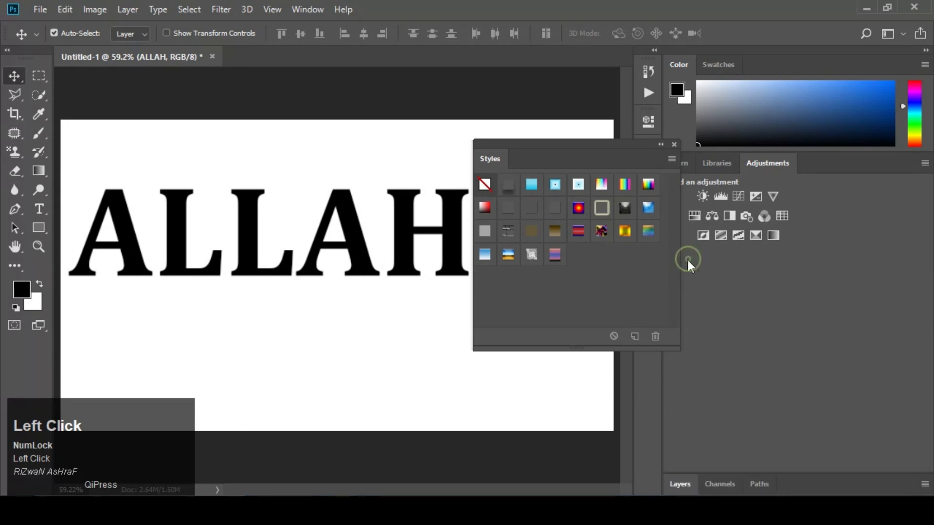
pyautogui.click(672, 480)
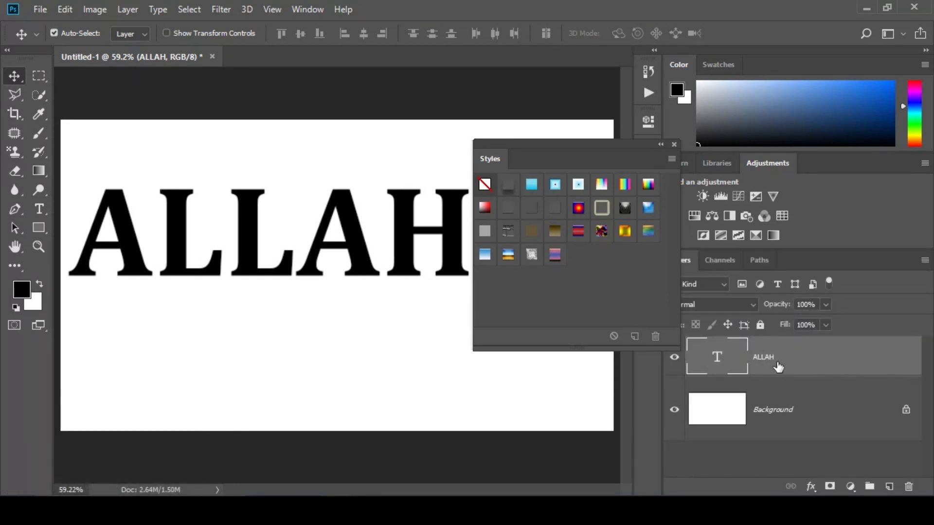
# Apply the rainbow spectrum preset style to the ALLAH text and review its listed layer effects.
pyautogui.click(626, 185)
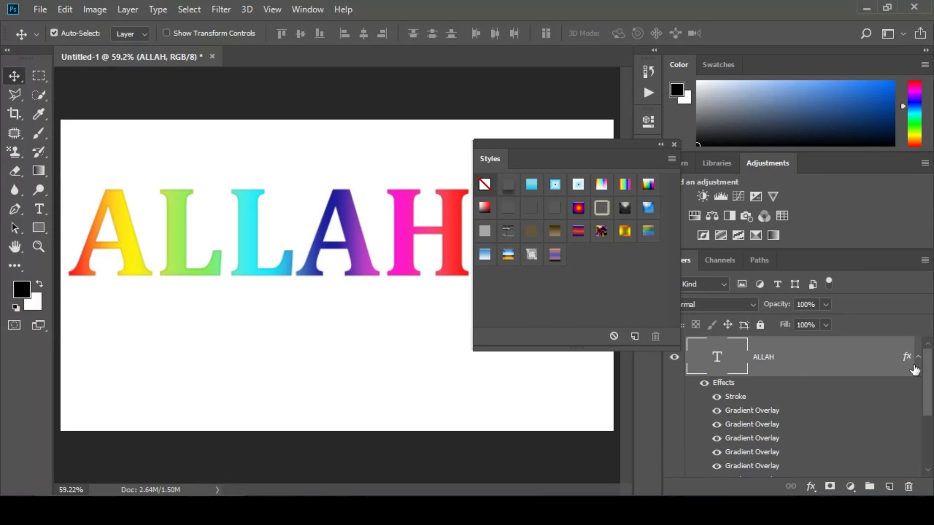
pyautogui.moveTo(930, 372); pyautogui.dragTo(928, 380)
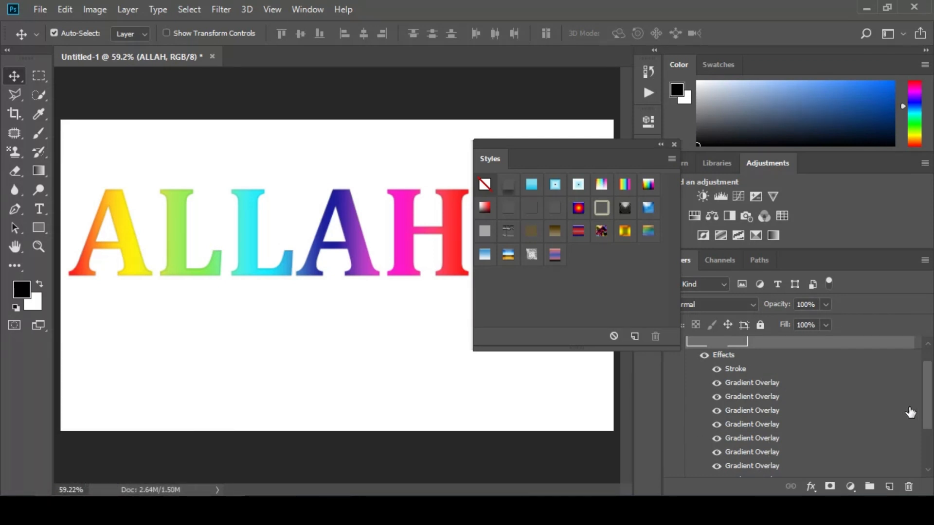
pyautogui.moveTo(929, 413); pyautogui.dragTo(844, 363)
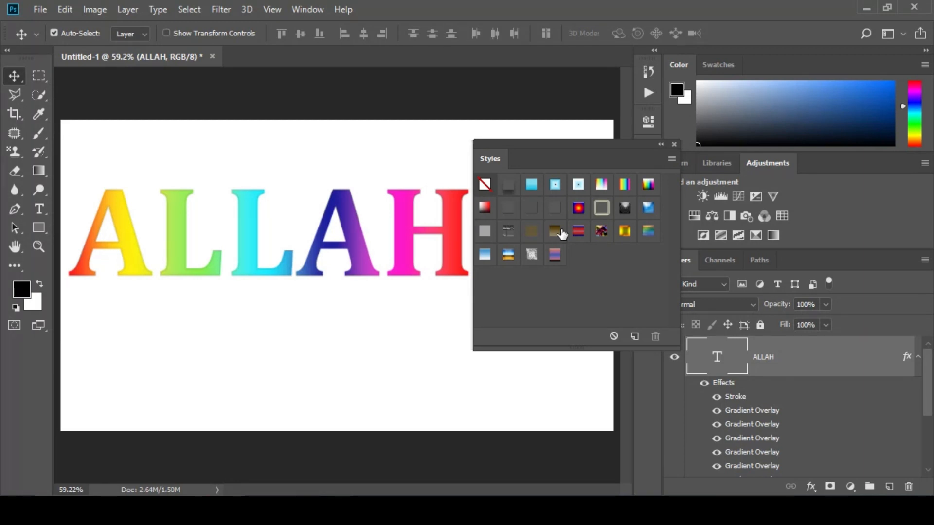
# Try more preset styles on the ALLAH text, ending with the glossy dark blue one.
pyautogui.click(507, 241)
pyautogui.click(530, 258)
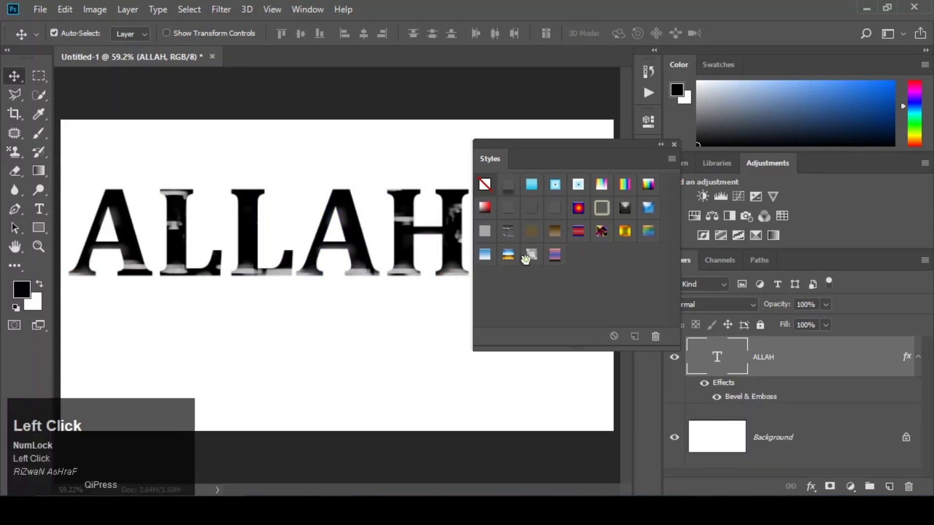
pyautogui.click(509, 256)
pyautogui.click(554, 258)
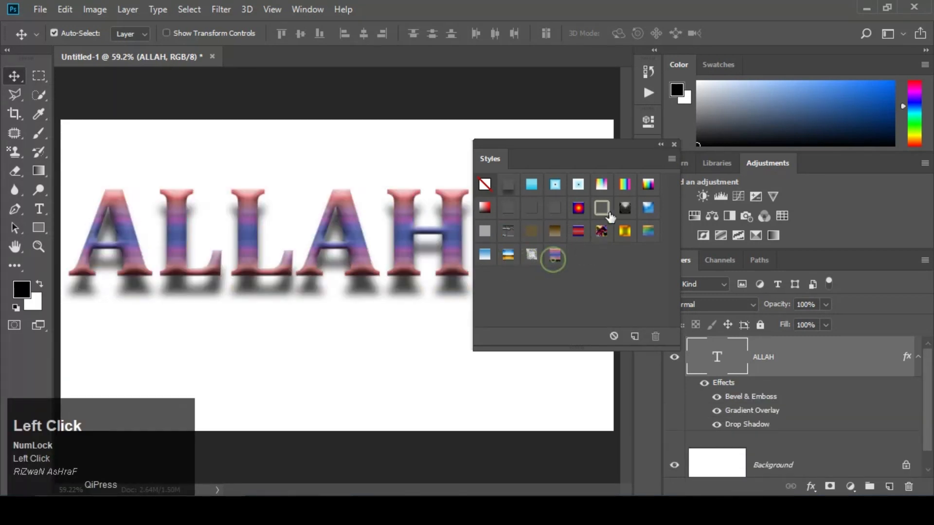
pyautogui.click(624, 207)
pyautogui.click(650, 206)
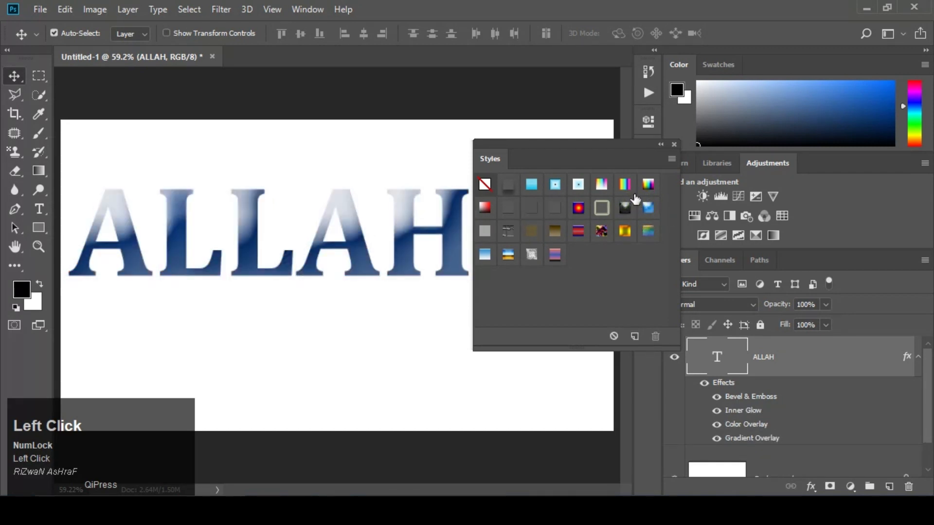
# Close the Styles panel and delete the ALLAH text layer after moving the text back toward the canvas centre.
pyautogui.click(675, 145)
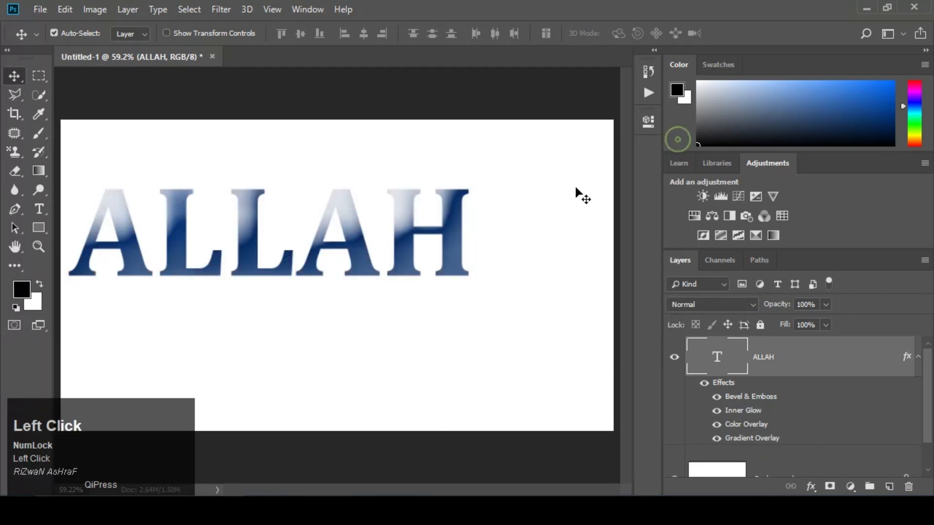
pyautogui.moveTo(466, 248); pyautogui.dragTo(522, 275)
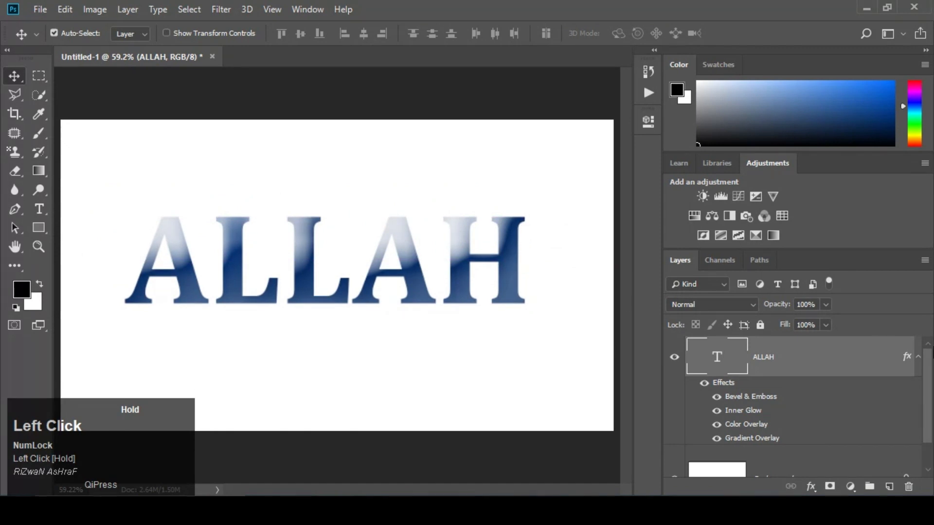
pyautogui.moveTo(836, 363); pyautogui.dragTo(908, 487)
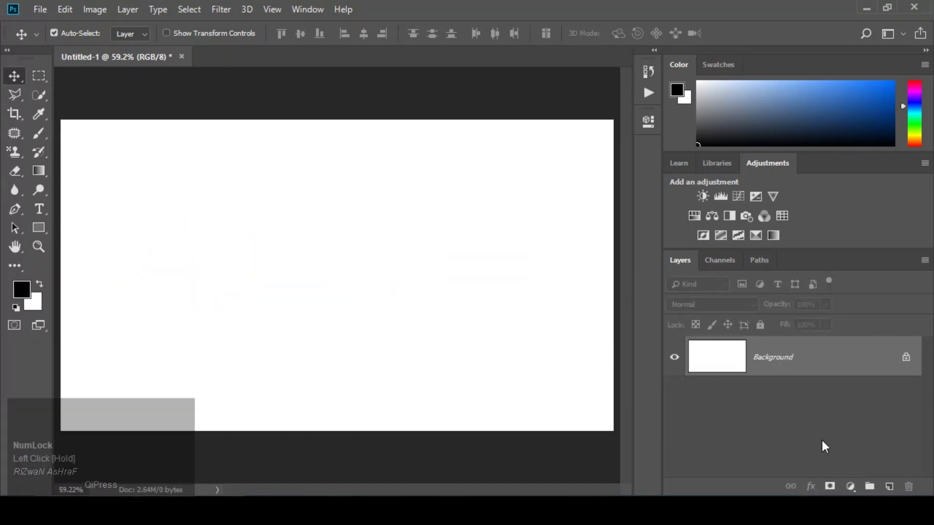
# Create a new layer and draw a white rectangle of about 1316 × 765 px covering the whole canvas.
pyautogui.click(890, 487)
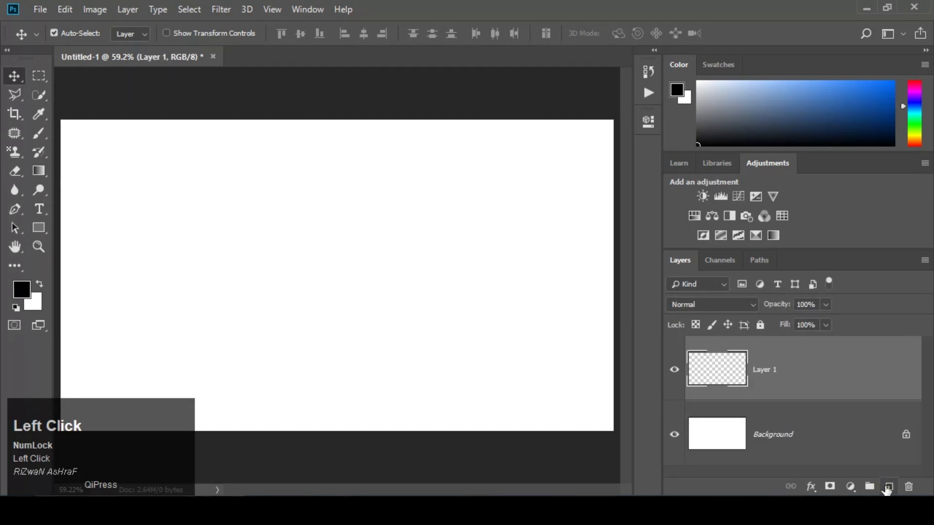
pyautogui.click(39, 228)
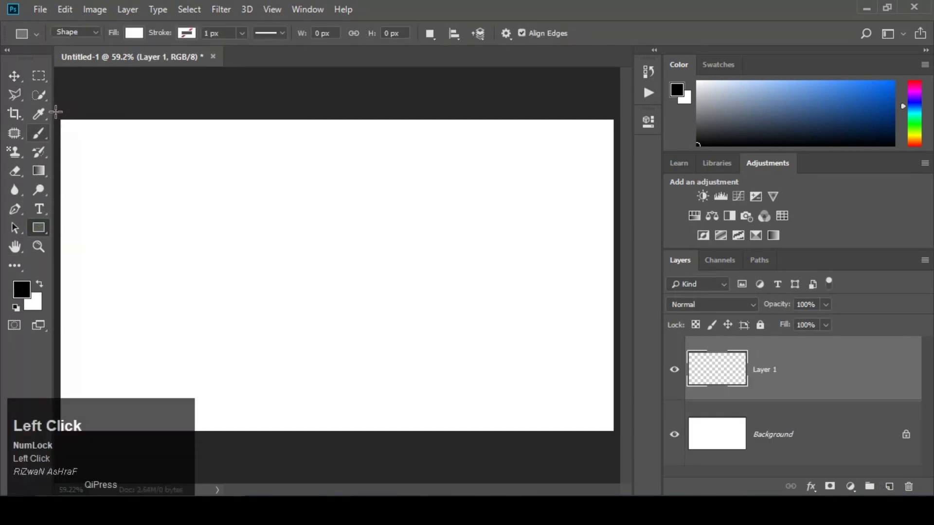
pyautogui.moveTo(55, 112); pyautogui.dragTo(624, 442)
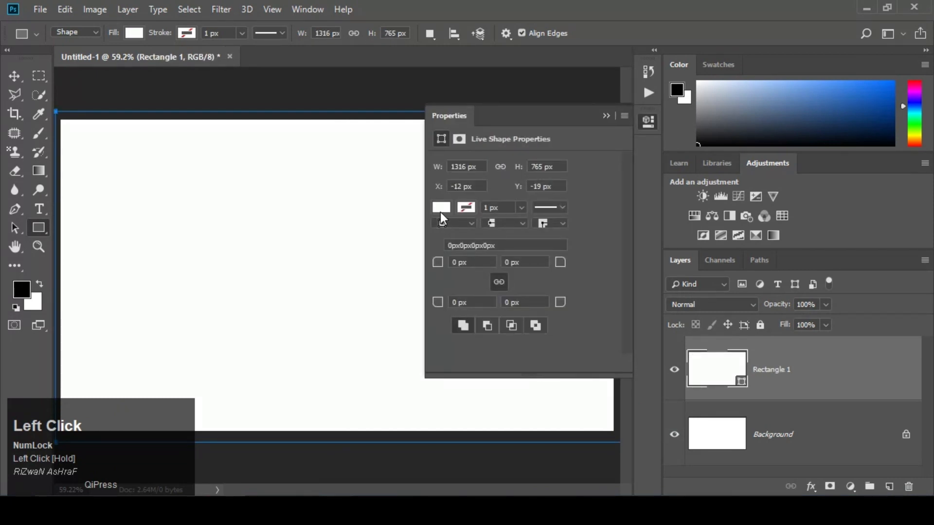
# Fill the background rectangle with a light blue swatch and collapse its shape properties.
pyautogui.click(441, 208)
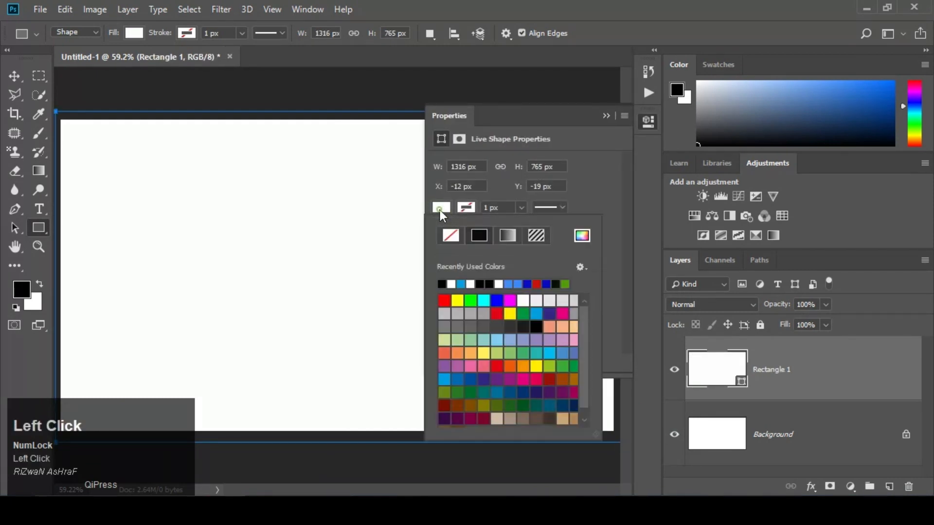
pyautogui.click(497, 342)
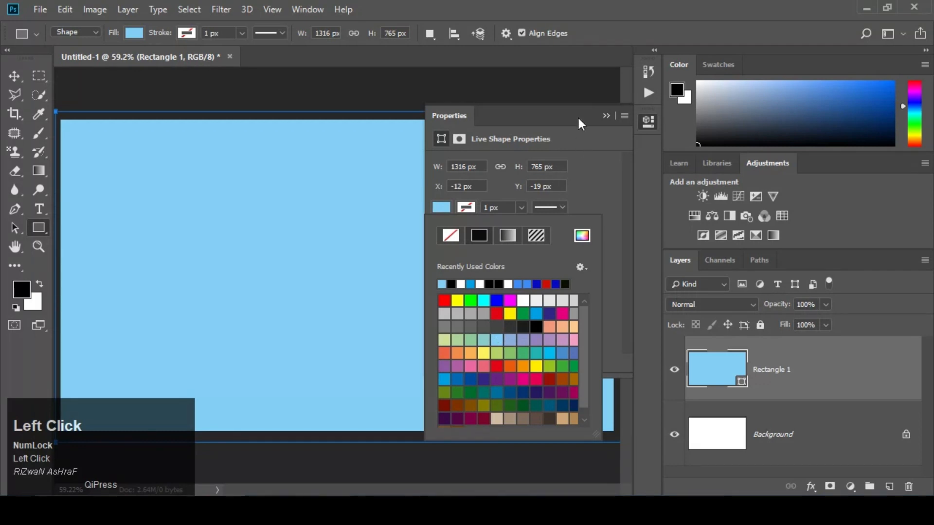
pyautogui.click(606, 116)
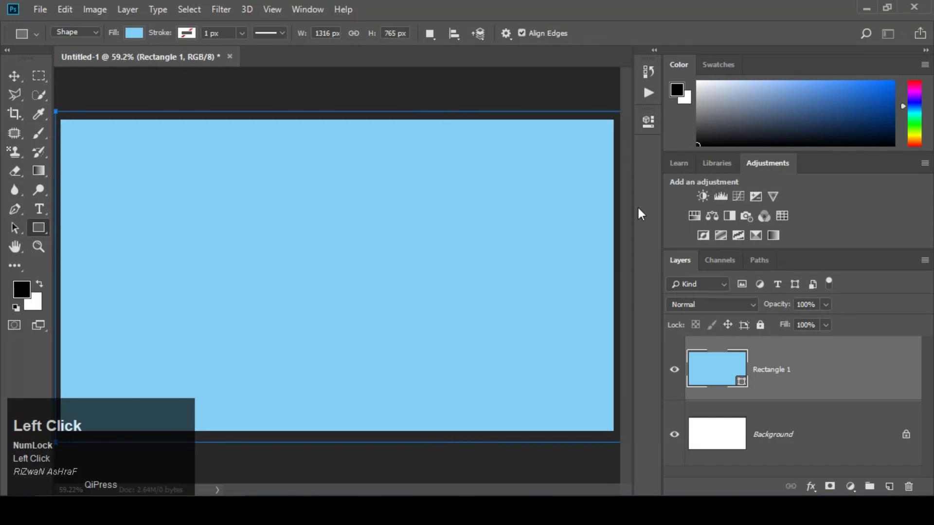
# Recolour the background rectangle pale pink (#ebc0e1).
pyautogui.doubleClick(706, 371)
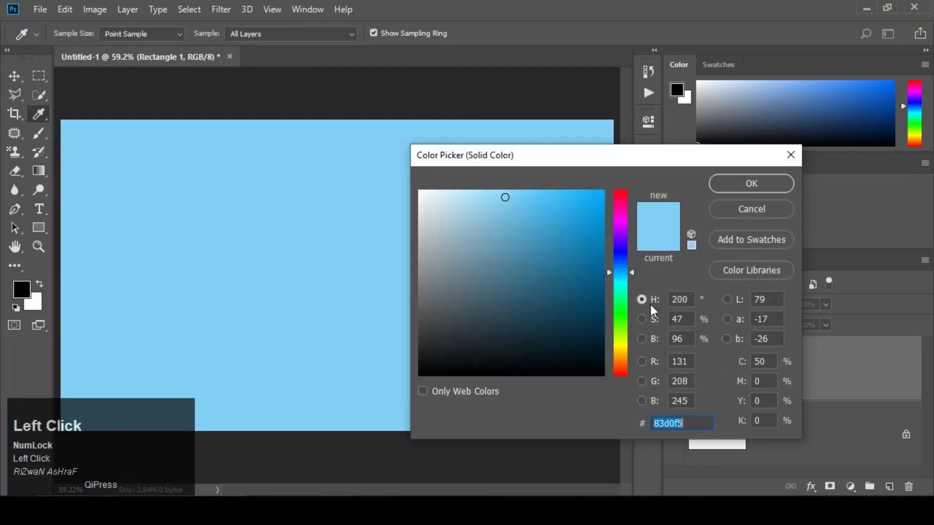
pyautogui.moveTo(618, 259); pyautogui.dragTo(619, 307)
pyautogui.moveTo(622, 240); pyautogui.dragTo(621, 214)
pyautogui.moveTo(462, 194)
pyautogui.mouseDown()
pyautogui.moveTo(463, 206)
pyautogui.moveTo(453, 205)
pyautogui.mouseUp()
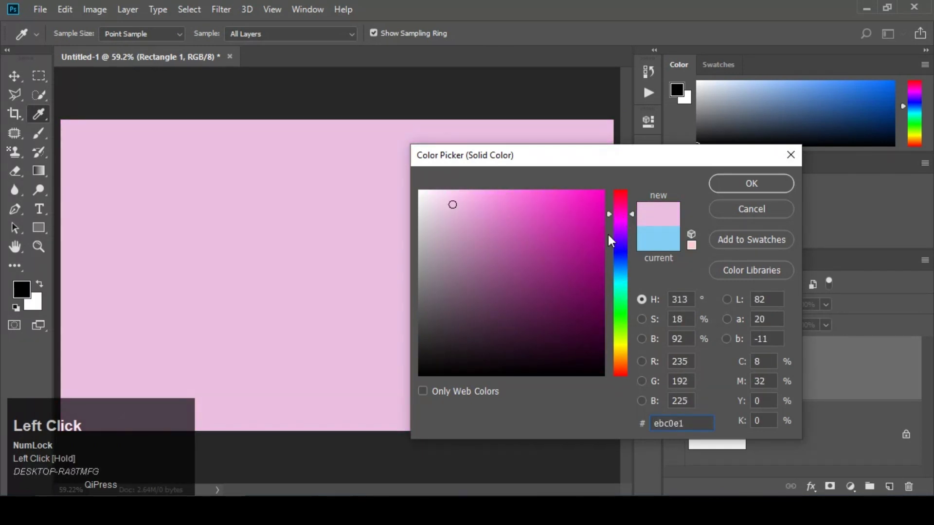
pyautogui.click(761, 186)
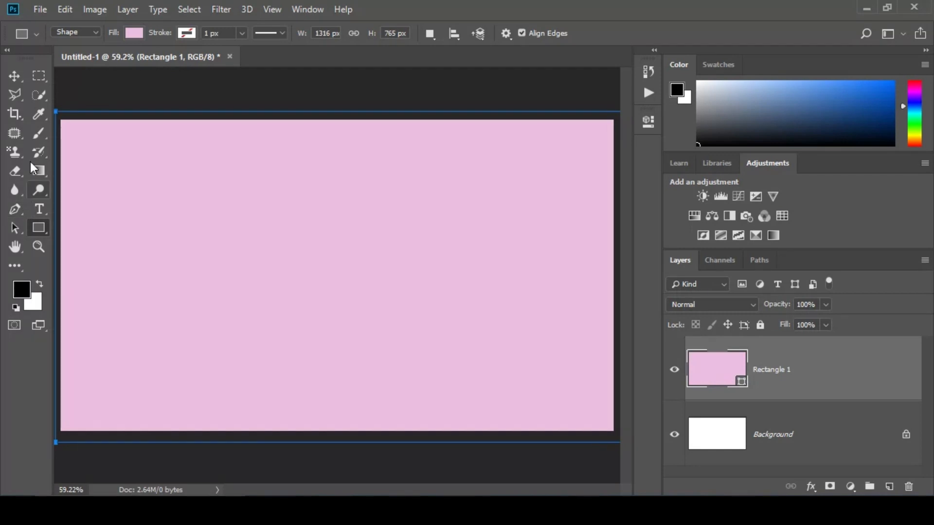
# Add the text GLASS on the canvas above the pink rectangle.
pyautogui.click(41, 210)
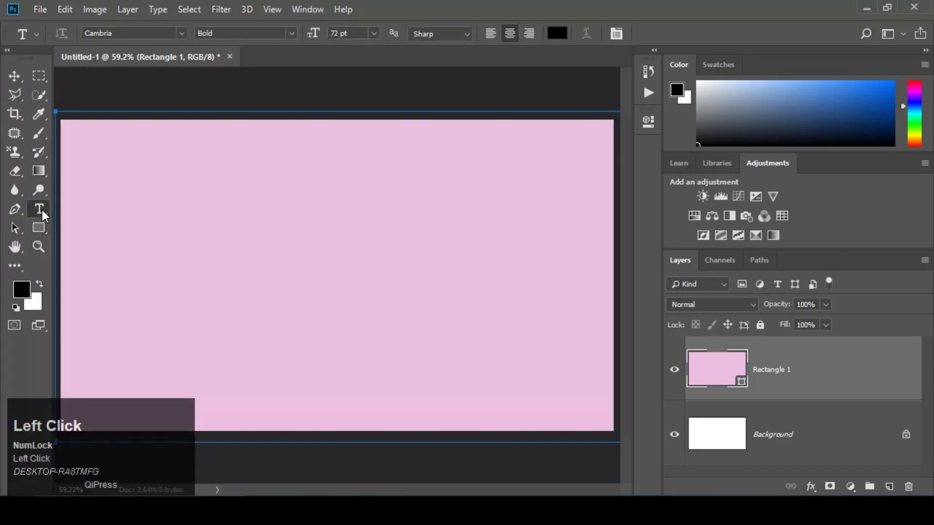
pyautogui.click(296, 241)
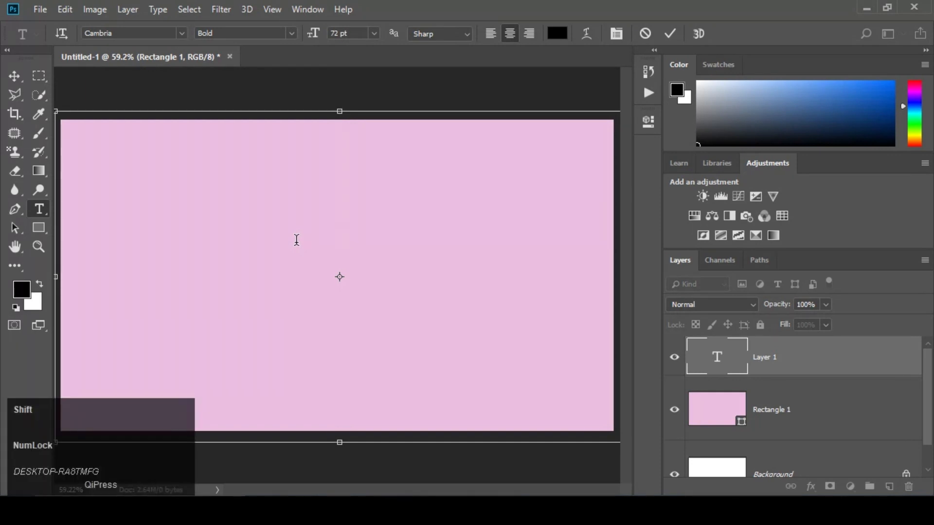
pyautogui.write('GLASS')
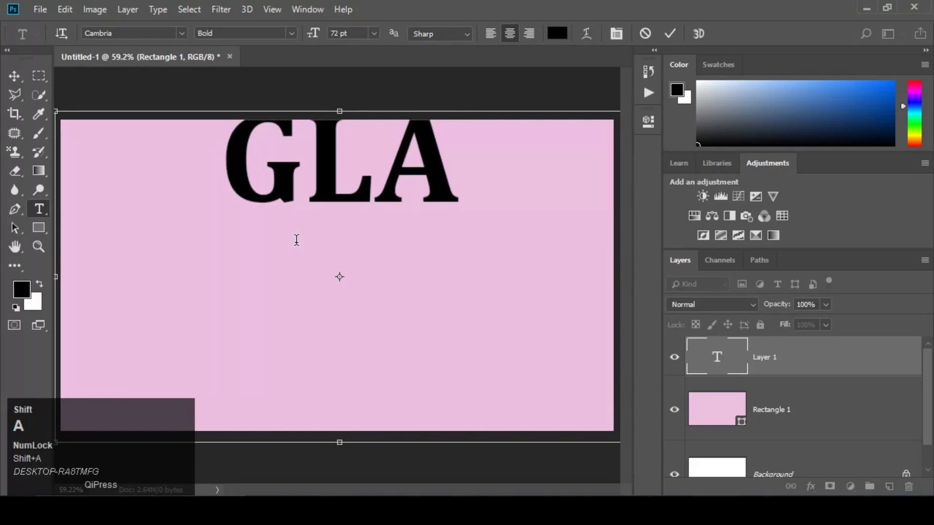
# Move the GLASS text to the canvas centre and scale it up proportionally to about 121.5%.
pyautogui.click(14, 76)
pyautogui.moveTo(264, 167); pyautogui.dragTo(250, 276)
pyautogui.hotkey('ctrl', 't')
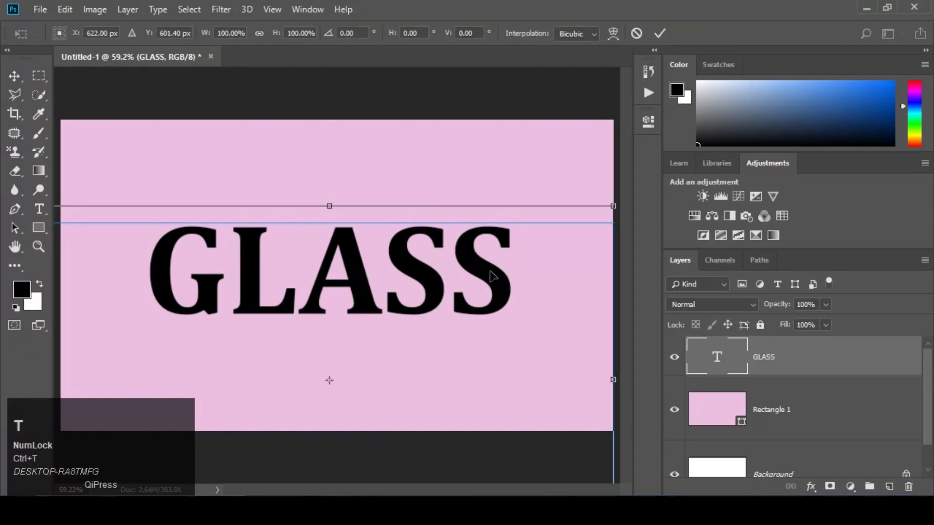
pyautogui.keyDown('alt'); pyautogui.keyDown('shift'); pyautogui.moveTo(623, 196); pyautogui.dragTo(674, 162); pyautogui.keyUp('shift'); pyautogui.keyUp('alt')
pyautogui.moveTo(382, 261); pyautogui.dragTo(355, 283)
pyautogui.press('Return')
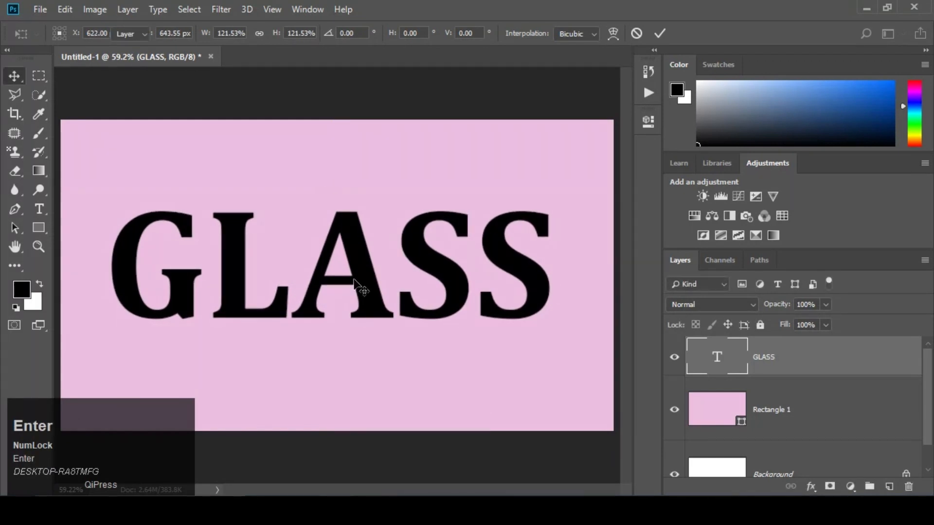
pyautogui.click(359, 286)
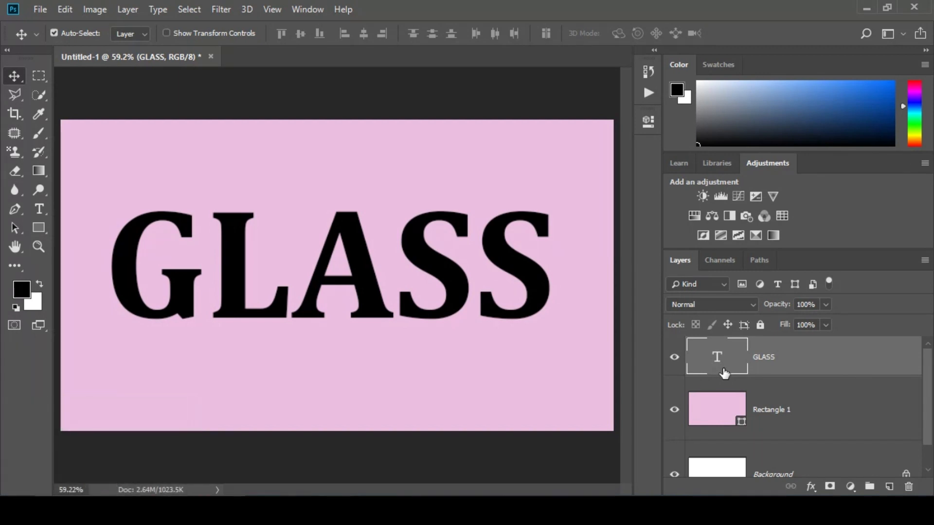
pyautogui.rightClick(839, 362)
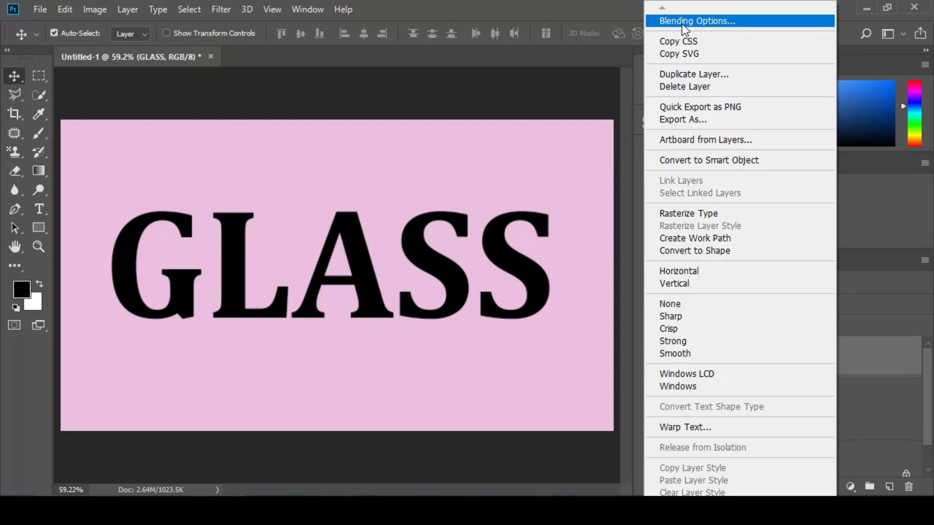
pyautogui.click(889, 363)
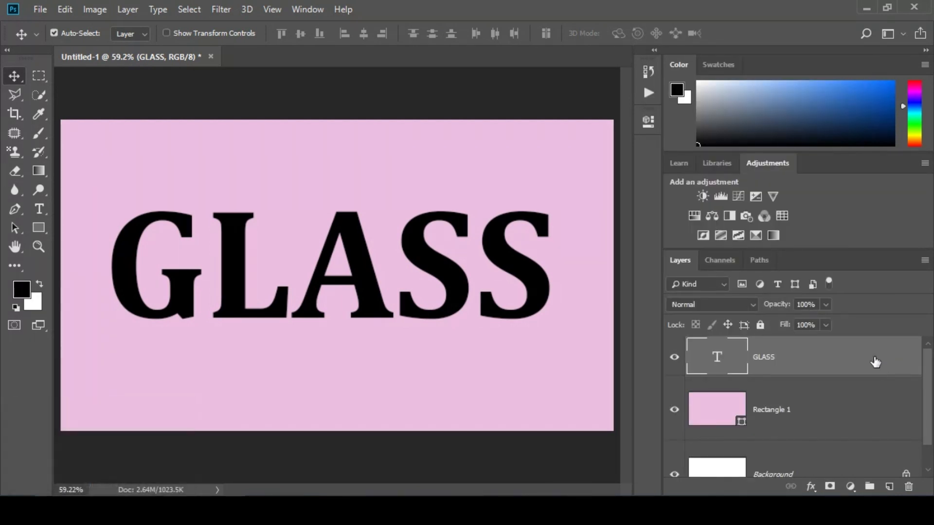
pyautogui.doubleClick(876, 363)
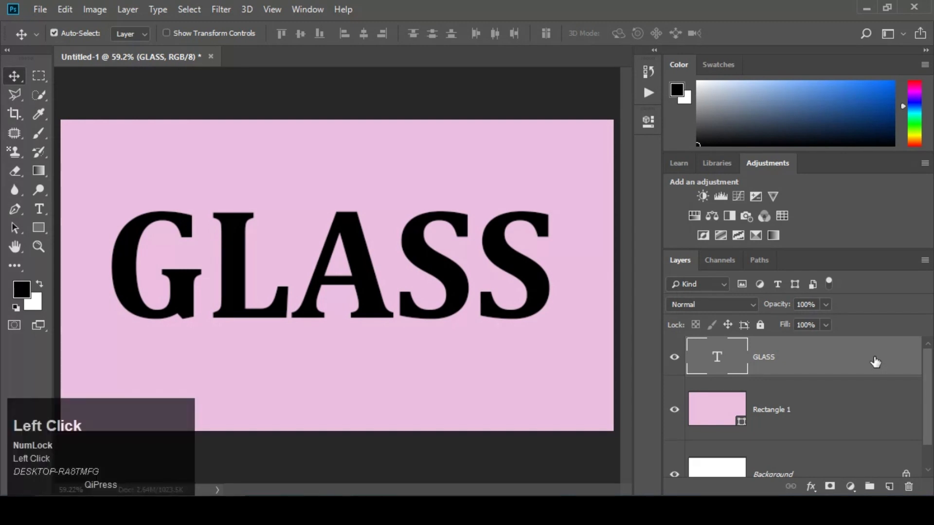
pyautogui.moveTo(526, 152); pyautogui.dragTo(538, 63)
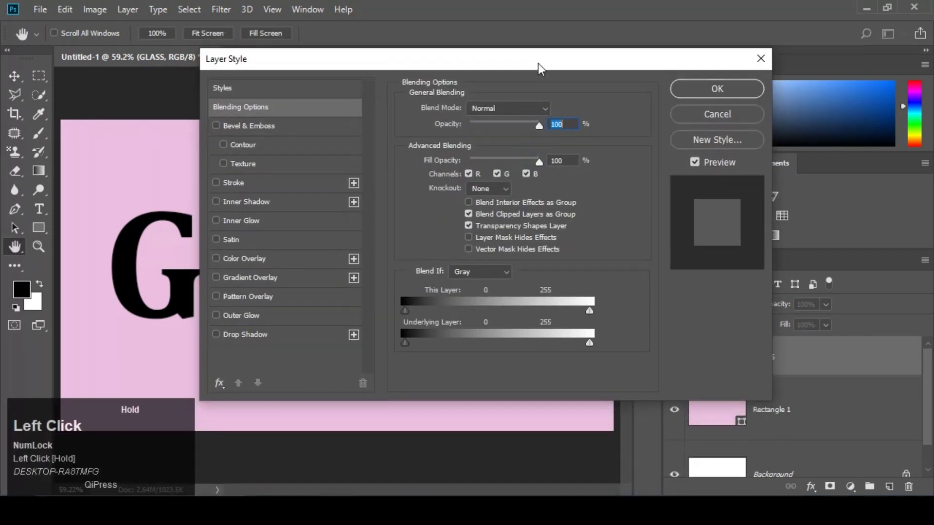
pyautogui.click(761, 58)
# Open the Blending Options of the GLASS text layer and reset the effects list to its default.
pyautogui.rightClick(819, 355)
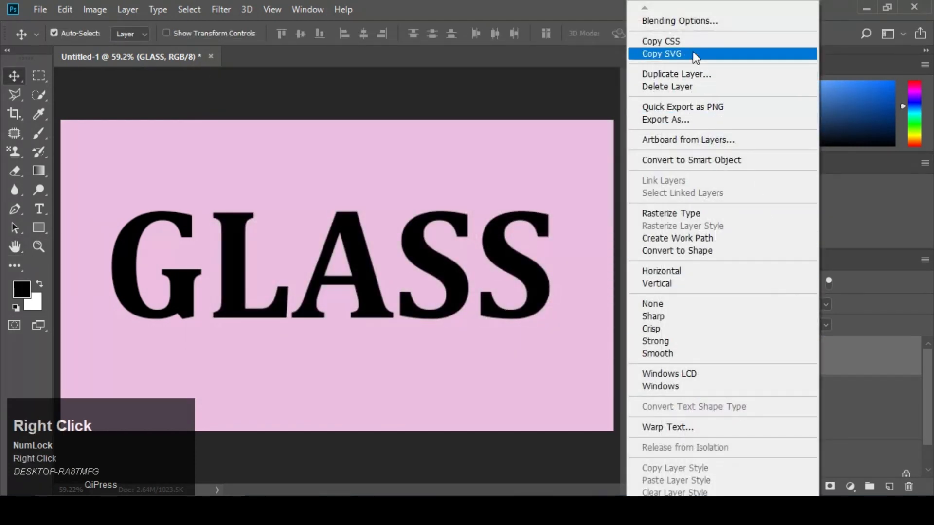
pyautogui.click(673, 19)
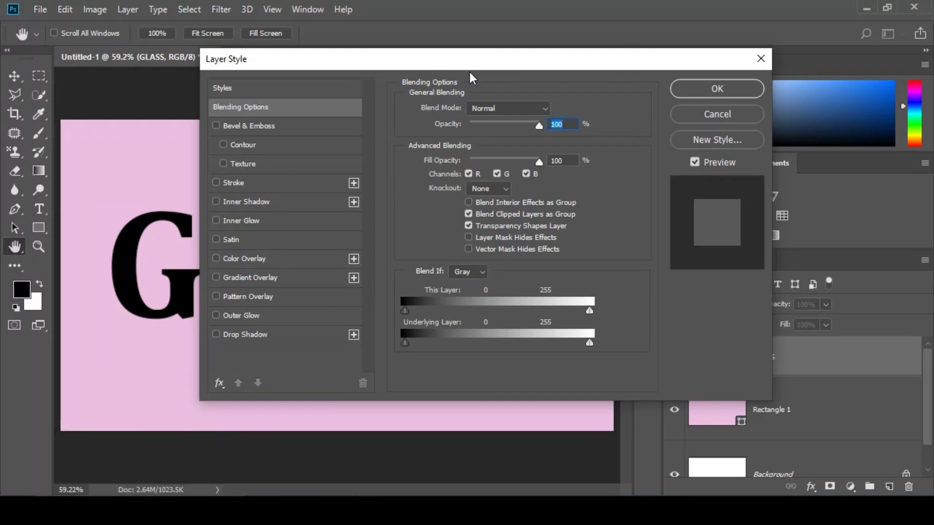
pyautogui.moveTo(465, 56); pyautogui.dragTo(539, 116)
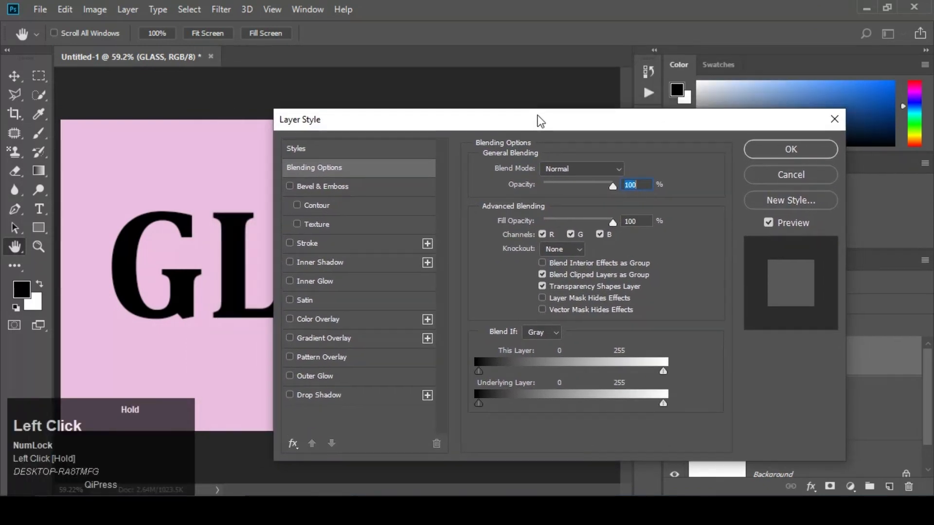
pyautogui.moveTo(466, 117); pyautogui.dragTo(454, 115)
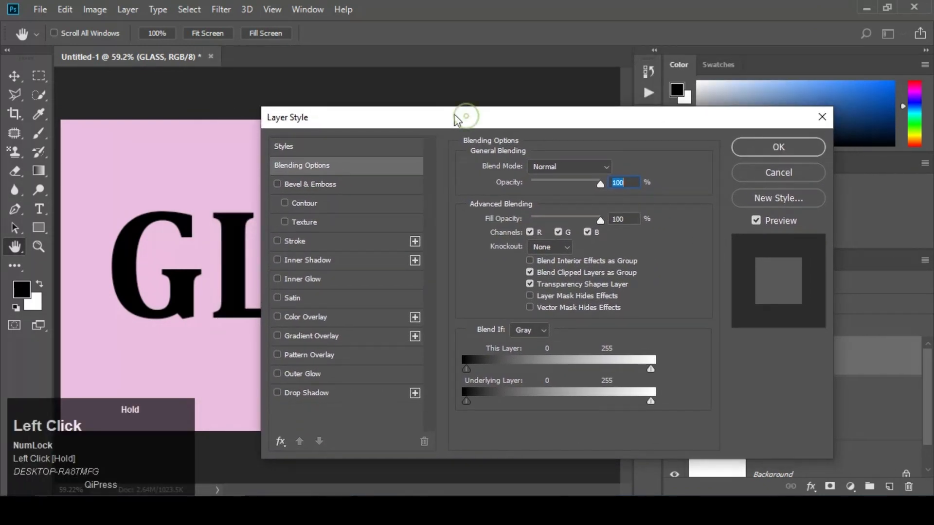
pyautogui.click(281, 445)
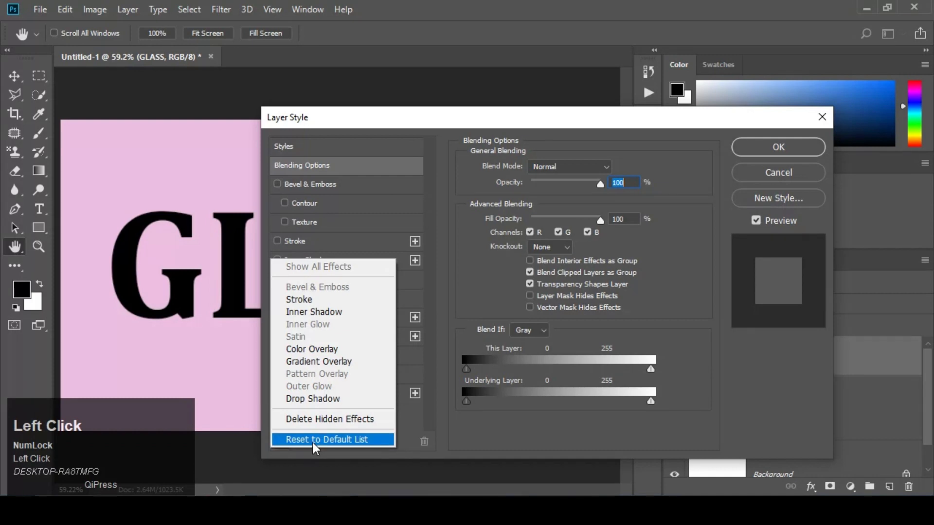
pyautogui.click(329, 441)
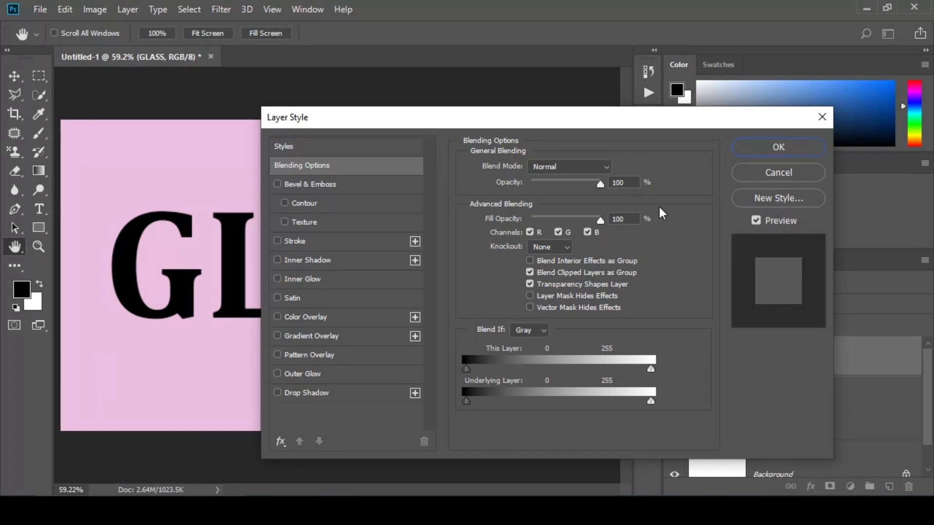
# Add a Drop Shadow effect to the GLASS text, keeping the lettering in view beside the Layer Style dialog.
pyautogui.moveTo(424, 124); pyautogui.dragTo(390, 121)
pyautogui.moveTo(504, 115); pyautogui.dragTo(703, 116)
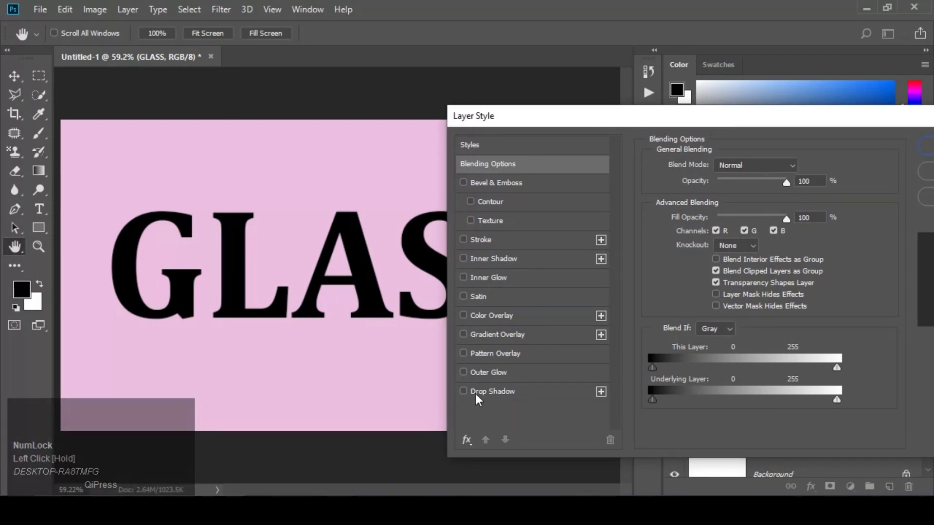
pyautogui.click(488, 393)
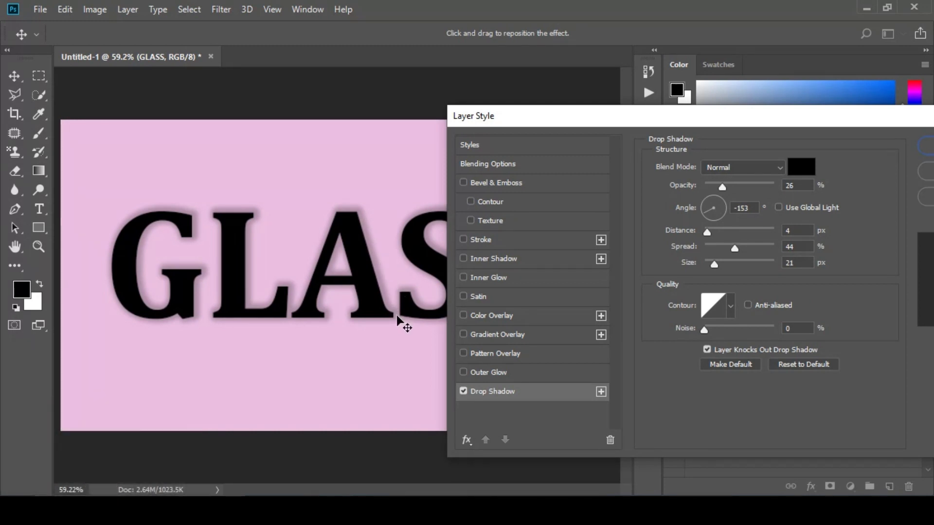
pyautogui.moveTo(728, 112); pyautogui.dragTo(612, 117)
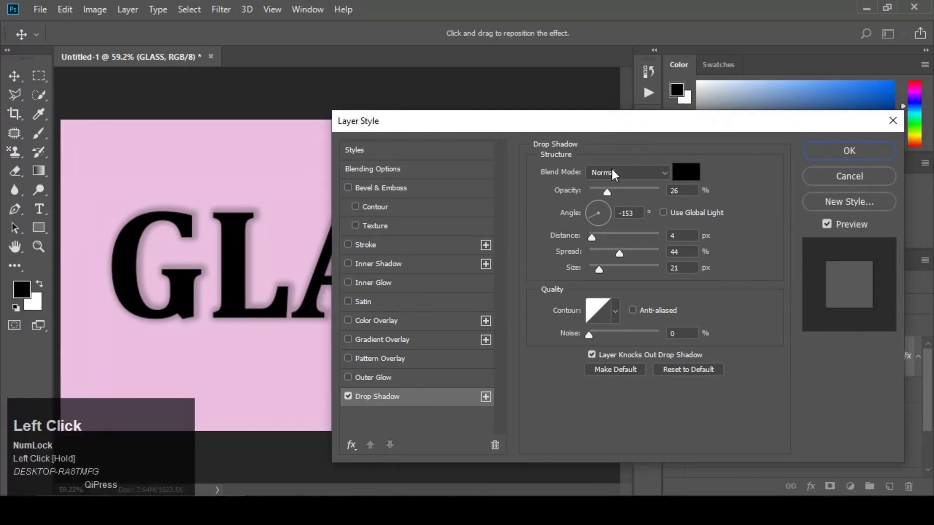
# Try blue and green shadow colours, set the drop shadow to dark green (#13a004) and apply the layer style.
pyautogui.click(685, 173)
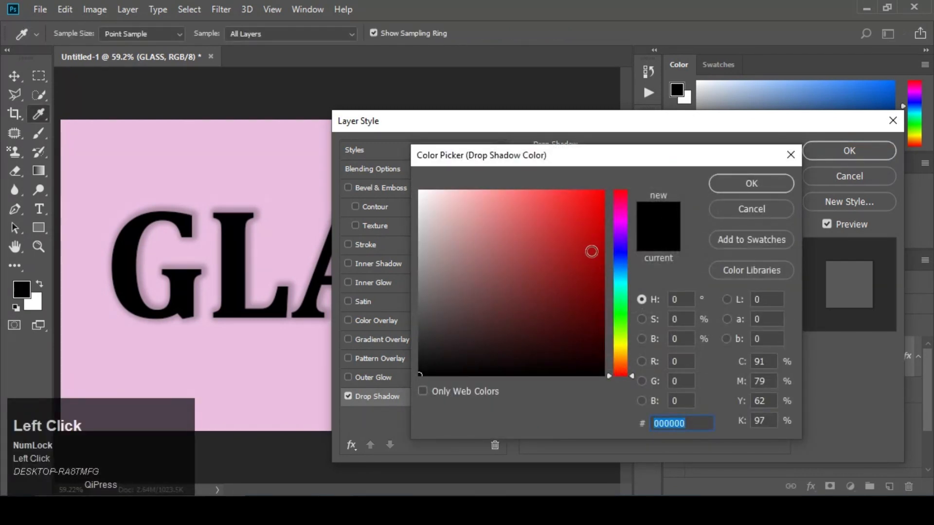
pyautogui.click(591, 251)
pyautogui.click(621, 260)
pyautogui.moveTo(594, 248); pyautogui.dragTo(593, 232)
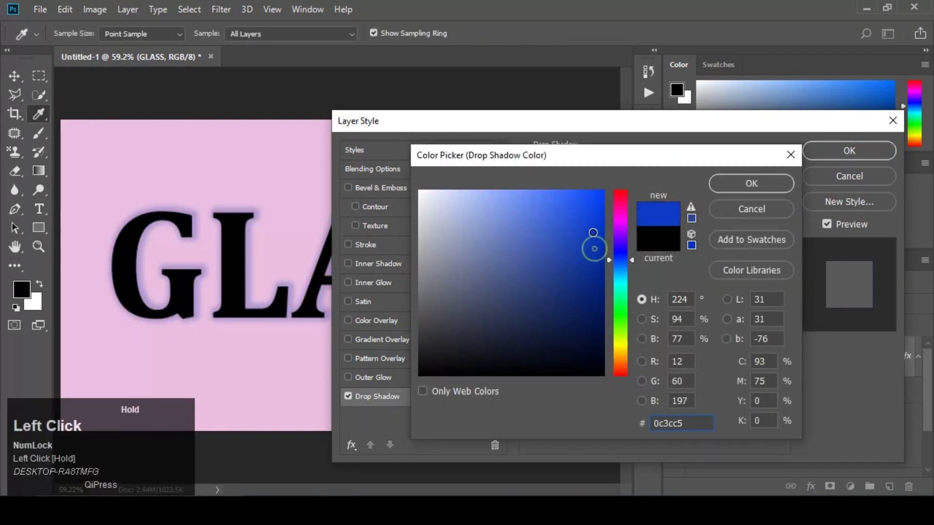
pyautogui.moveTo(621, 318)
pyautogui.mouseDown()
pyautogui.moveTo(621, 341)
pyautogui.moveTo(620, 317)
pyautogui.mouseUp()
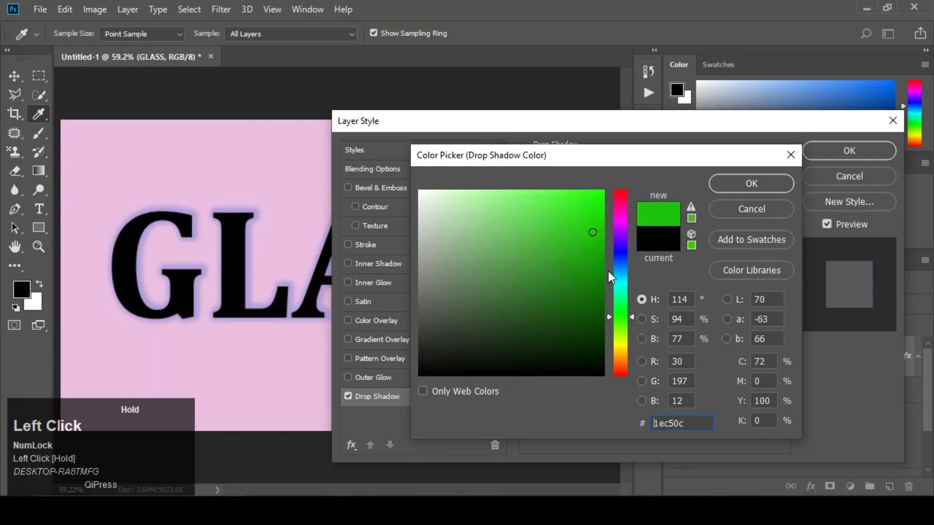
pyautogui.click(599, 259)
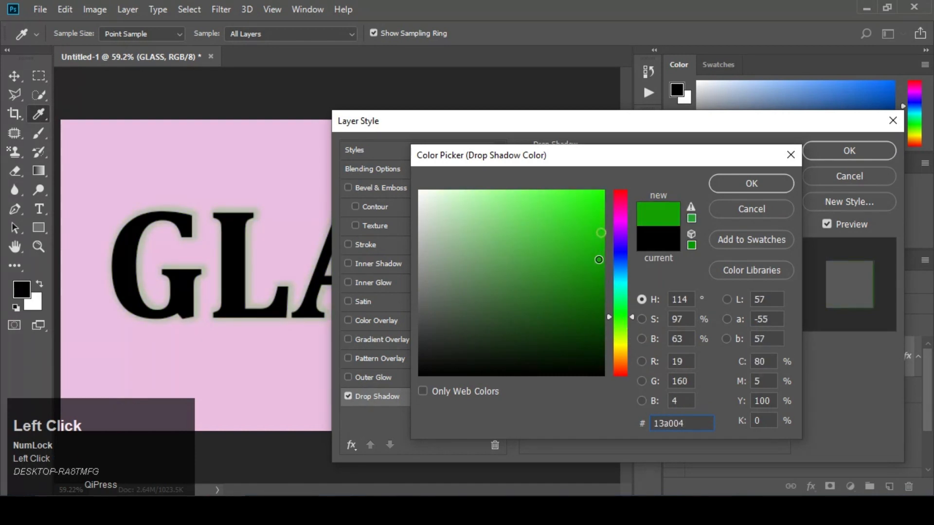
pyautogui.click(753, 187)
pyautogui.click(842, 153)
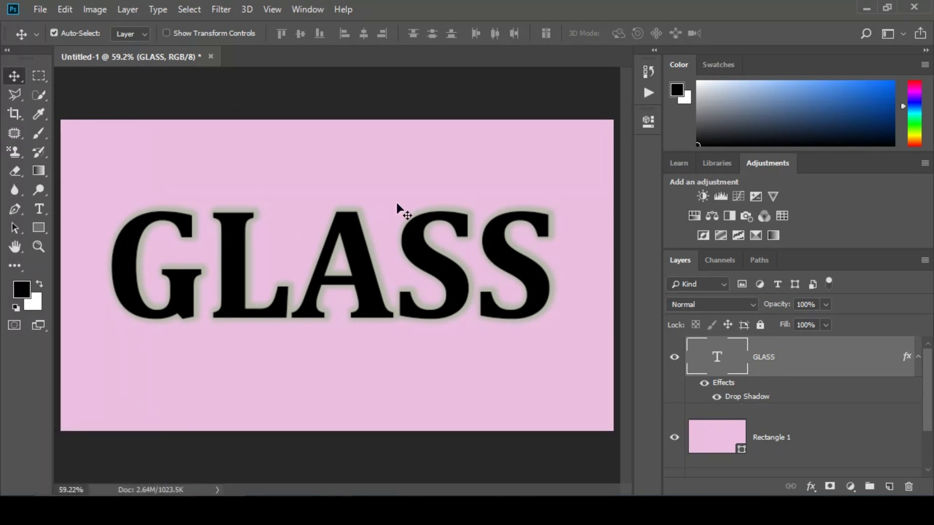
# Inspect the shadow around the letter A up close and delete all effects from the GLASS layer.
pyautogui.press('z')
pyautogui.moveTo(359, 216); pyautogui.dragTo(452, 375)
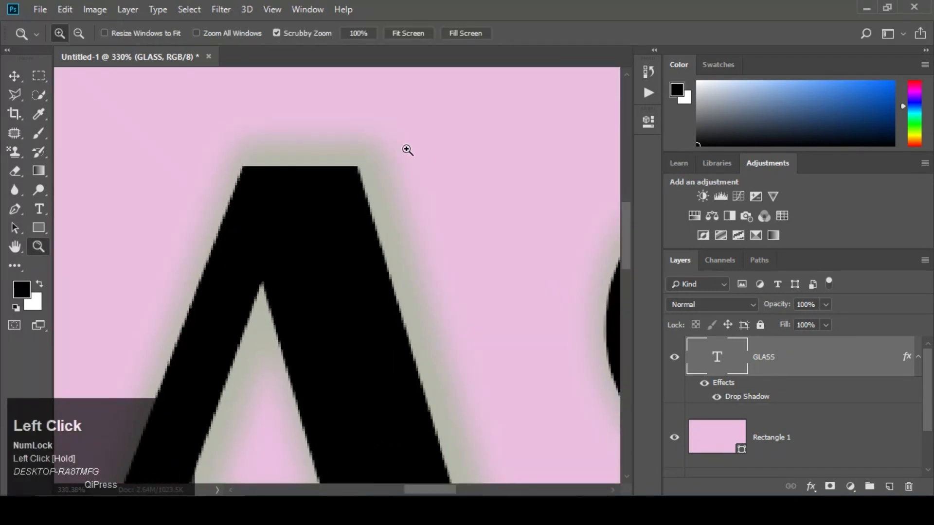
pyautogui.hotkey('ctrl', '0')
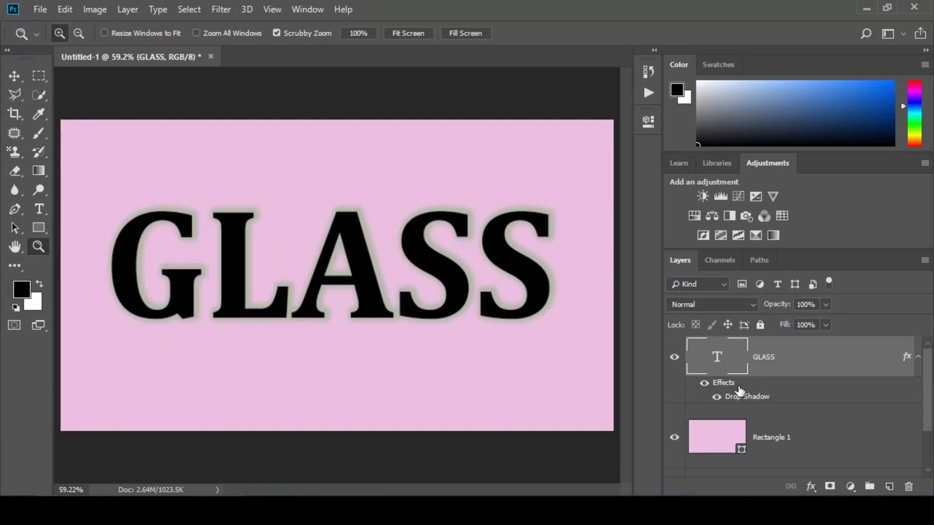
pyautogui.moveTo(738, 387); pyautogui.dragTo(907, 489)
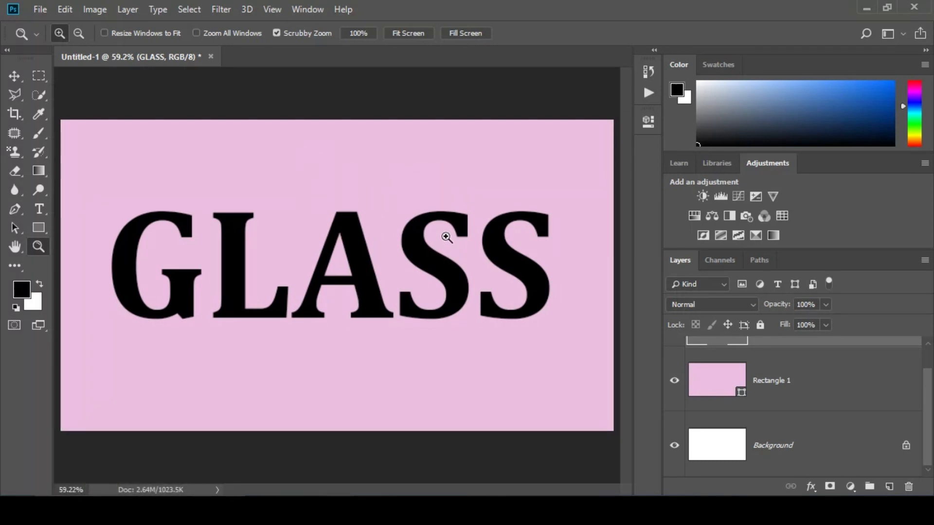
pyautogui.click(14, 76)
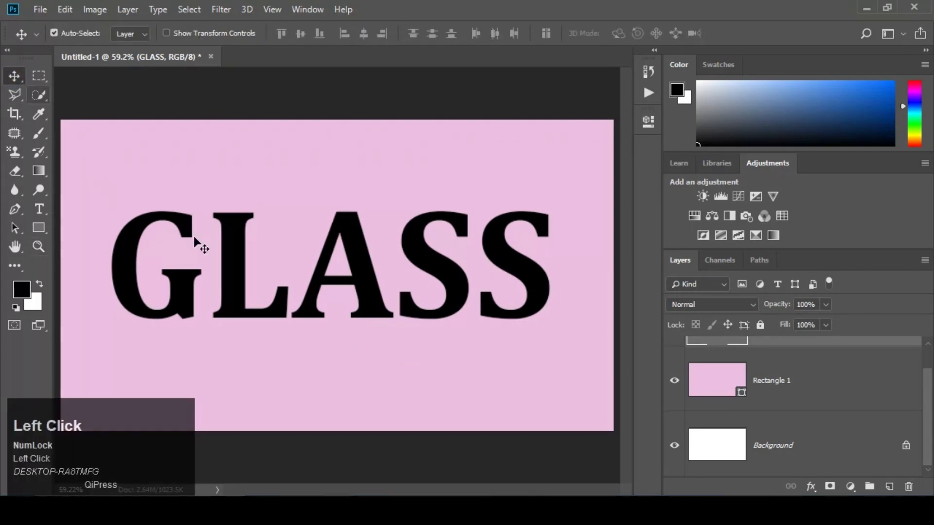
pyautogui.moveTo(927, 411); pyautogui.dragTo(927, 389)
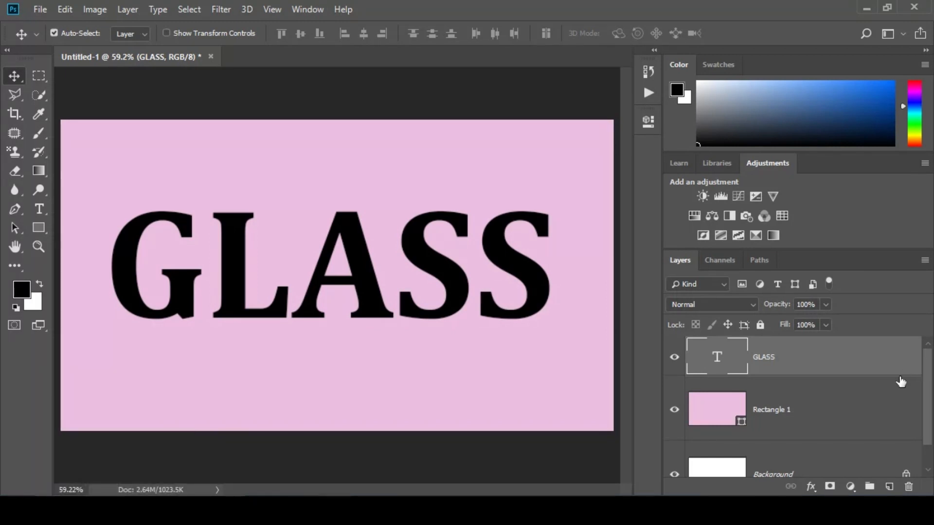
# Open the GLASS text layer's style settings and try out the Drop Shadow and Satin effects.
pyautogui.doubleClick(859, 362)
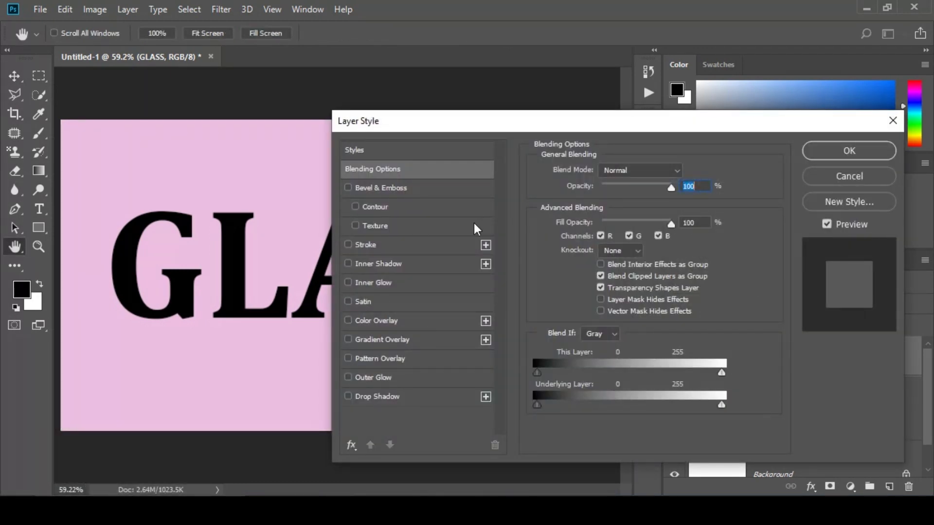
pyautogui.click(348, 396)
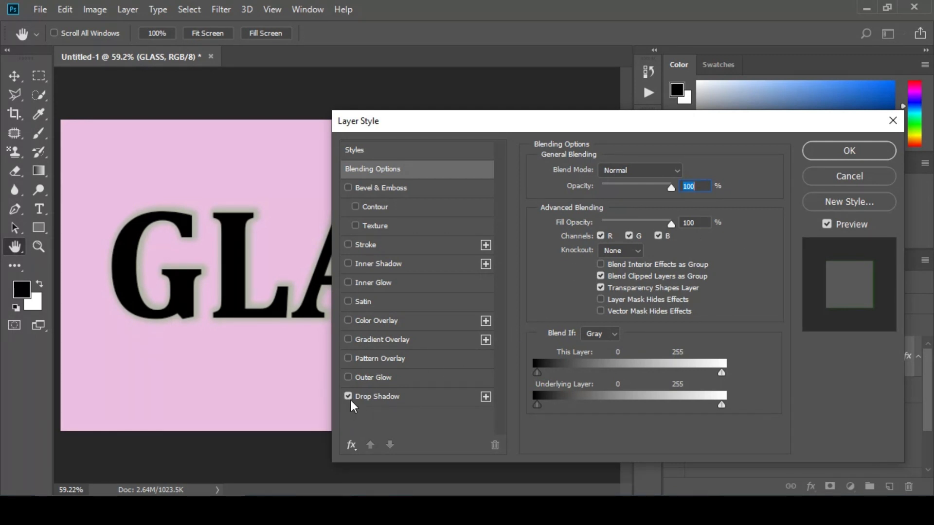
pyautogui.click(391, 397)
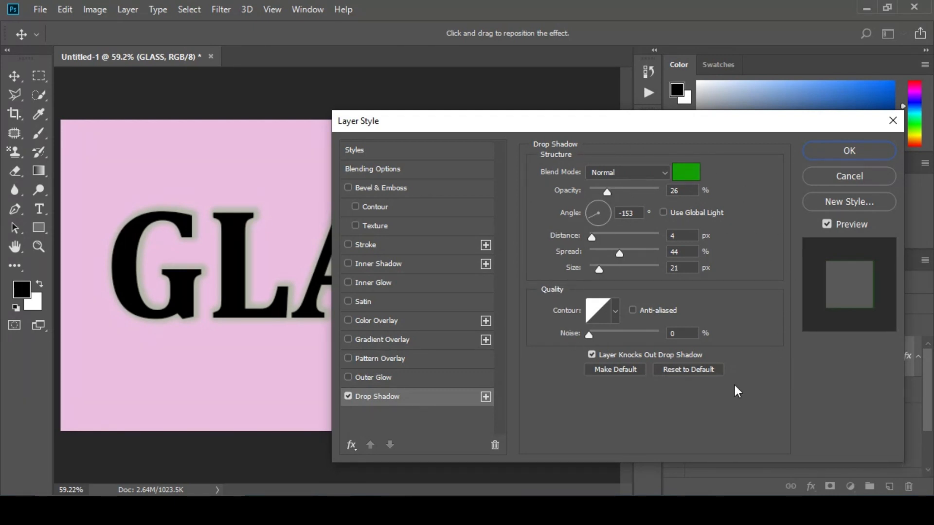
pyautogui.click(349, 302)
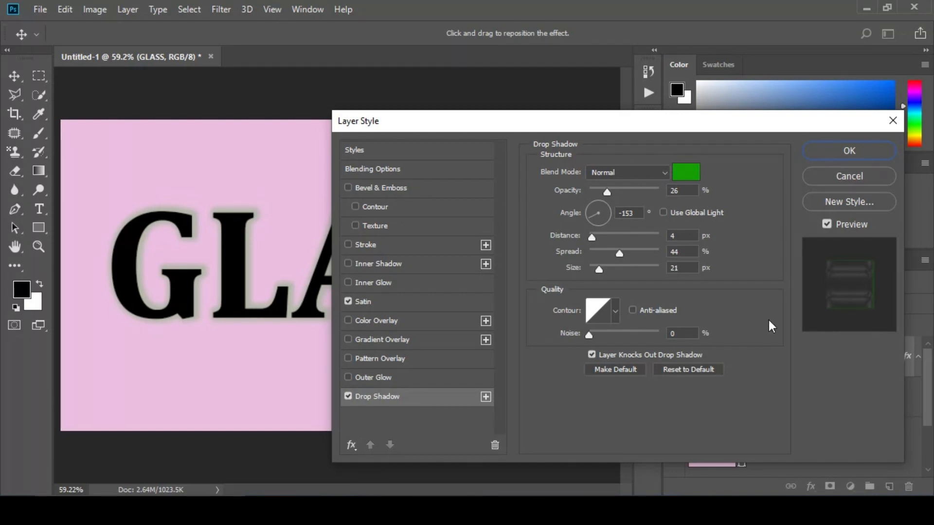
pyautogui.click(389, 302)
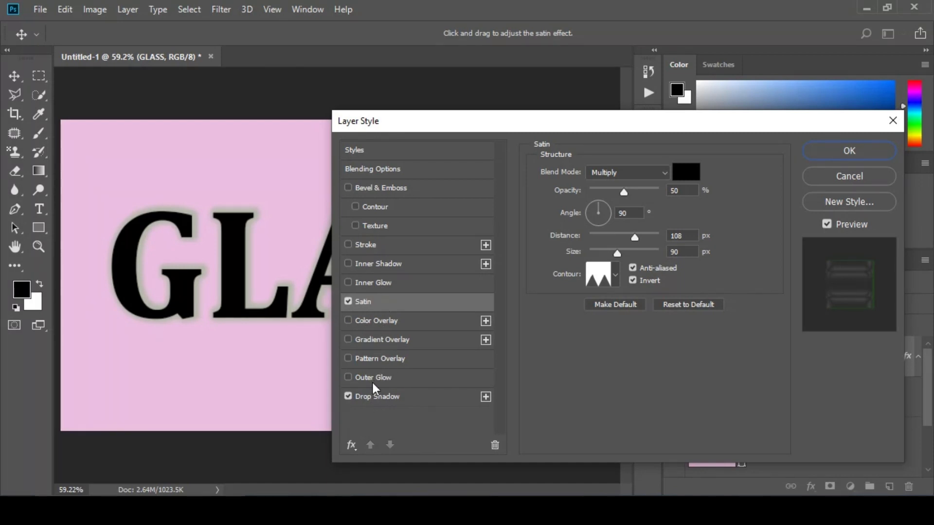
# Try a grey Color Overlay and a 10 px white outside Stroke on the GLASS text, keeping the whole word in view.
pyautogui.click(410, 319)
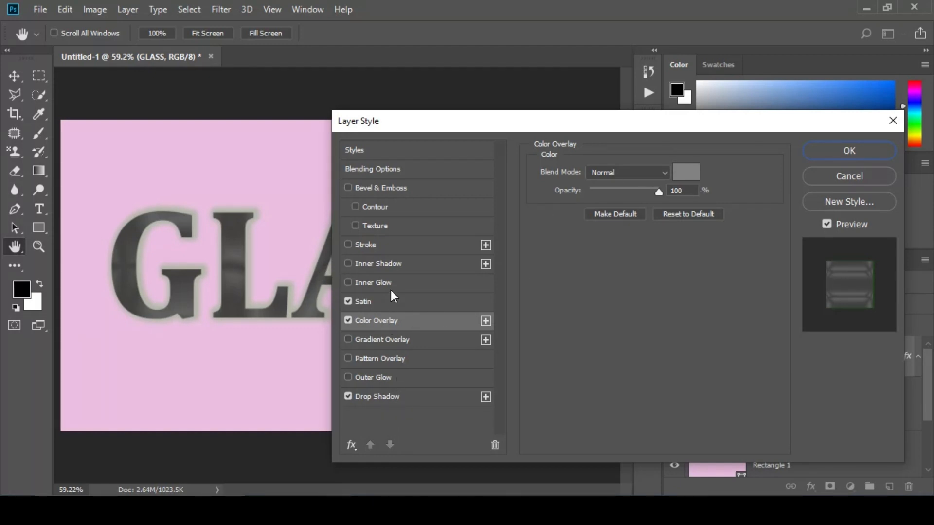
pyautogui.click(348, 244)
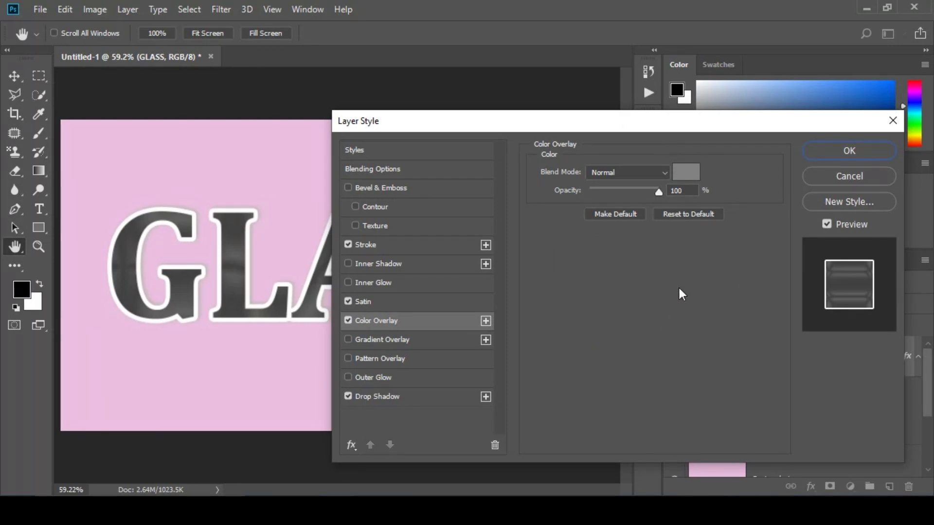
pyautogui.click(378, 245)
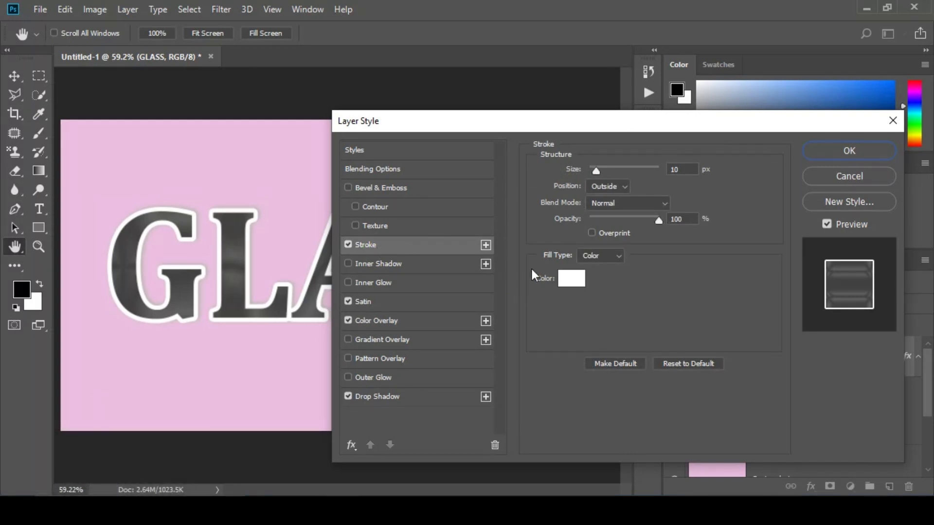
pyautogui.moveTo(468, 131); pyautogui.dragTo(712, 121)
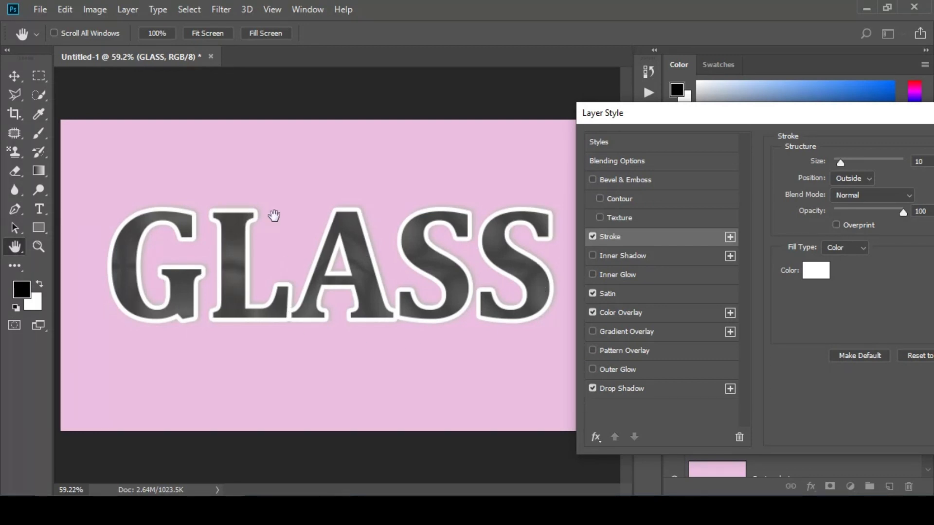
# Reset the effects list to its default and cancel the layer style changes.
pyautogui.moveTo(761, 111); pyautogui.dragTo(460, 95)
pyautogui.click(294, 422)
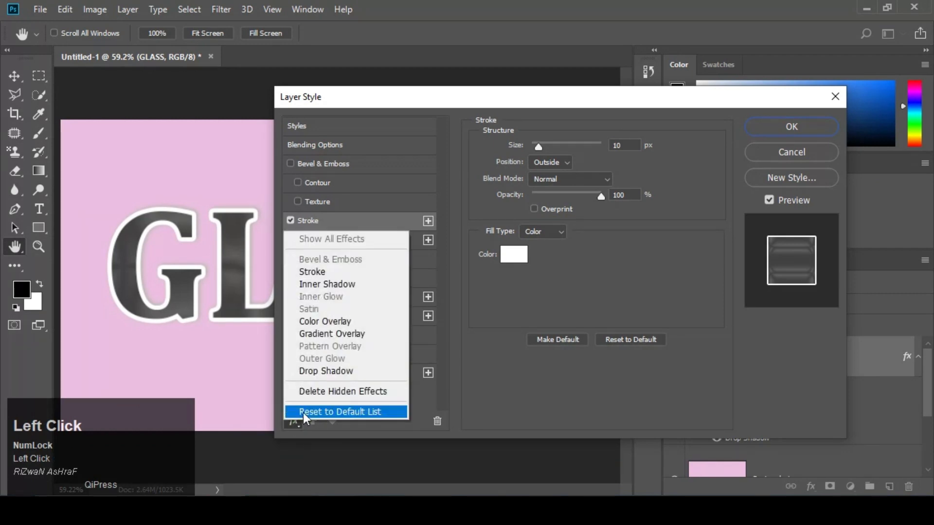
pyautogui.click(308, 412)
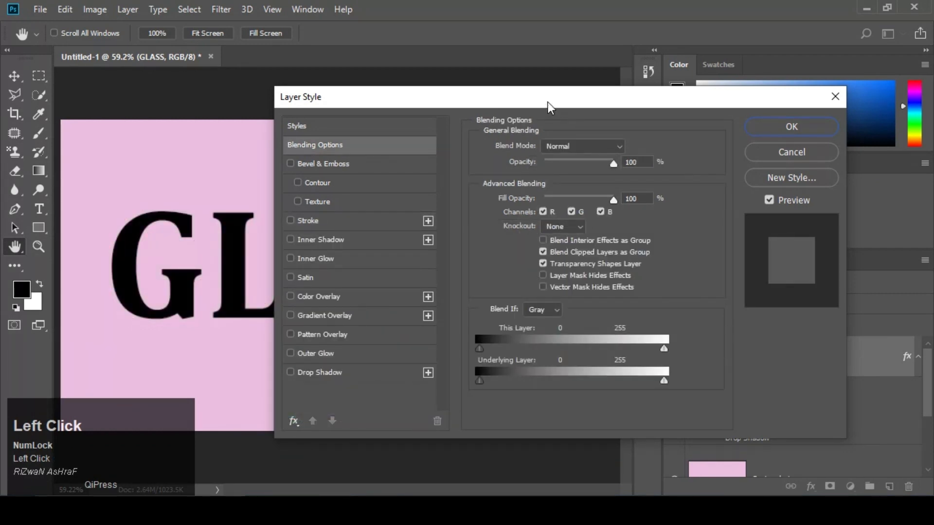
pyautogui.moveTo(548, 102); pyautogui.dragTo(766, 111)
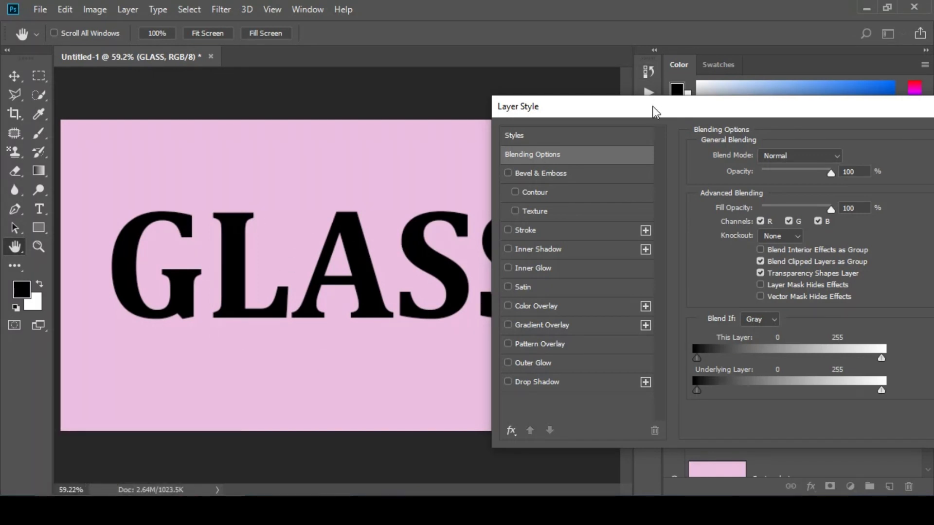
pyautogui.moveTo(653, 106); pyautogui.dragTo(474, 121)
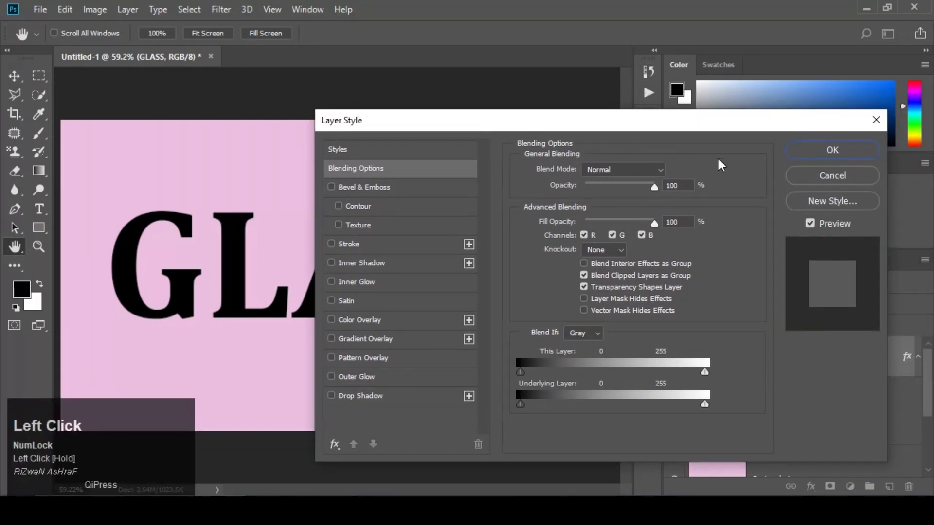
pyautogui.click(832, 176)
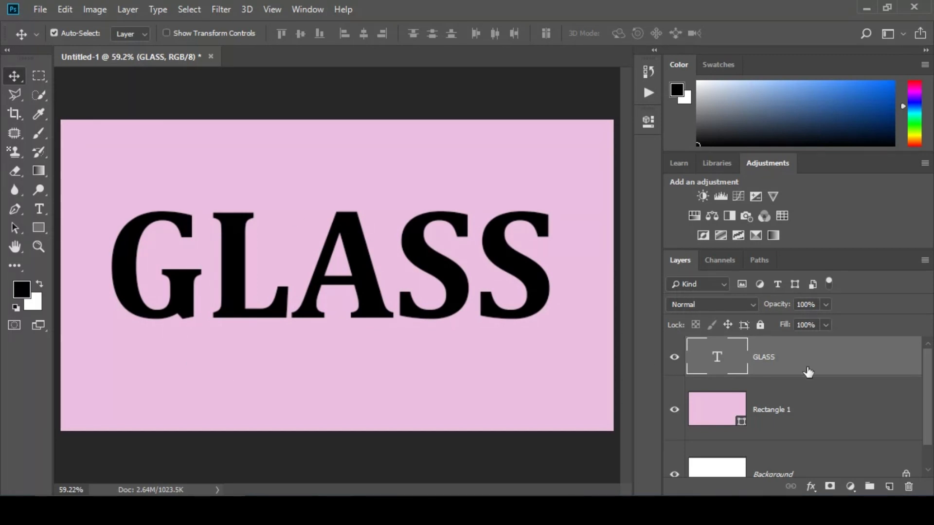
# Open the Blending Options of the GLASS text layer and lower its Fill Opacity to 0%.
pyautogui.click(860, 361)
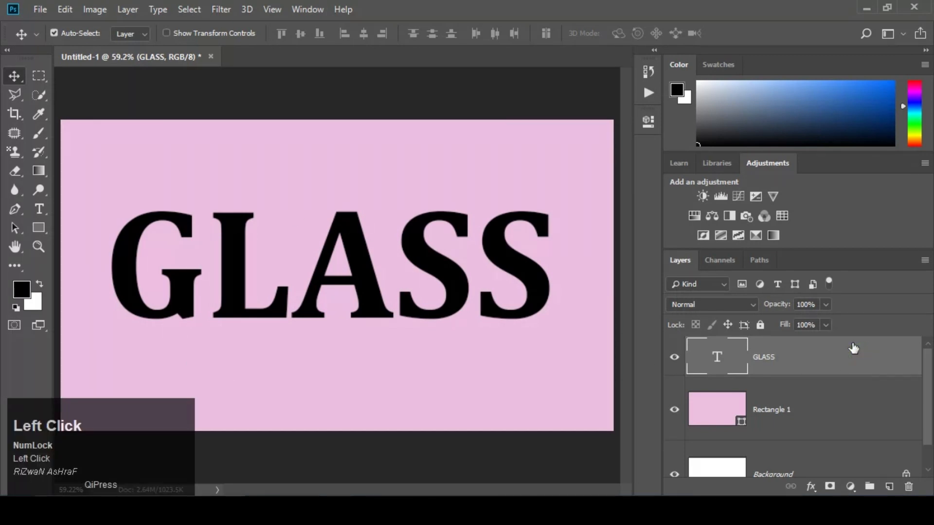
pyautogui.doubleClick(853, 348)
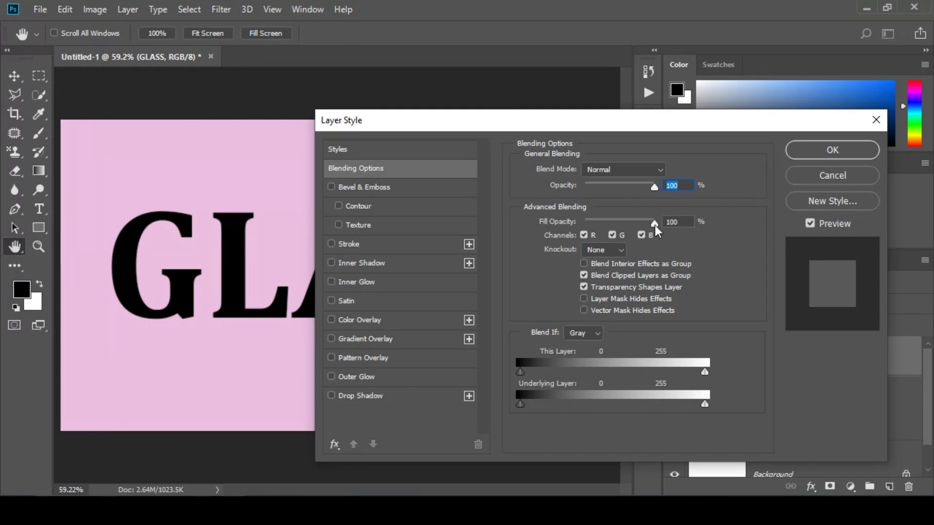
pyautogui.moveTo(655, 225); pyautogui.dragTo(559, 224)
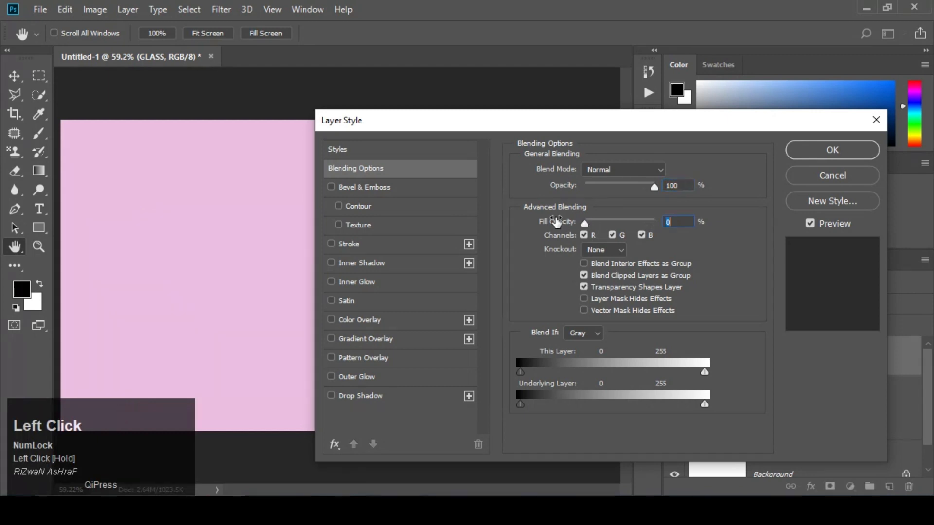
# Add a Bevel & Emboss effect in Pillow Emboss style with a depth of 95% and a size of 27 px.
pyautogui.click(373, 191)
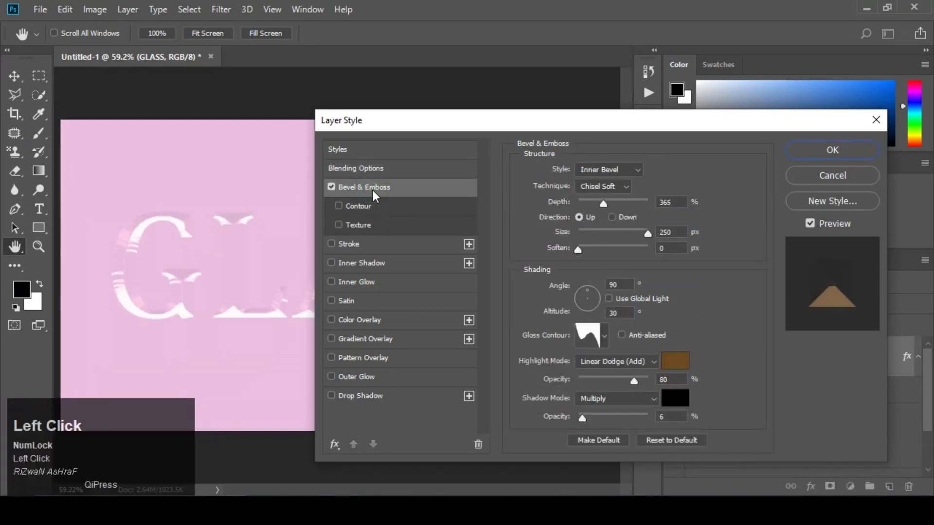
pyautogui.click(591, 173)
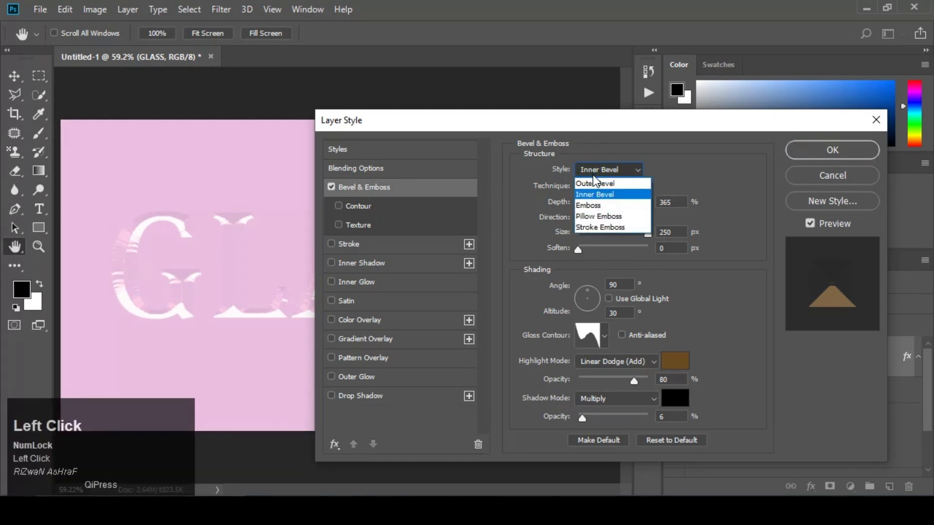
pyautogui.click(596, 216)
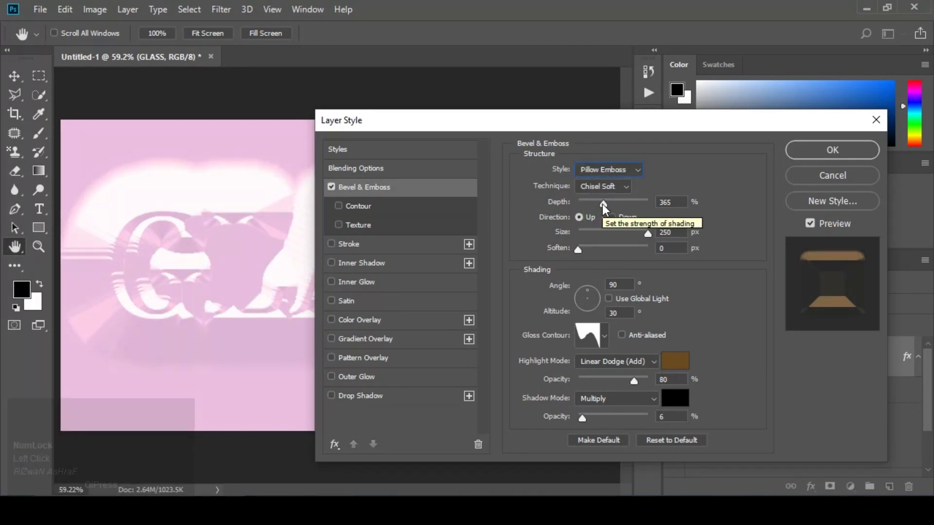
pyautogui.moveTo(603, 203); pyautogui.dragTo(584, 206)
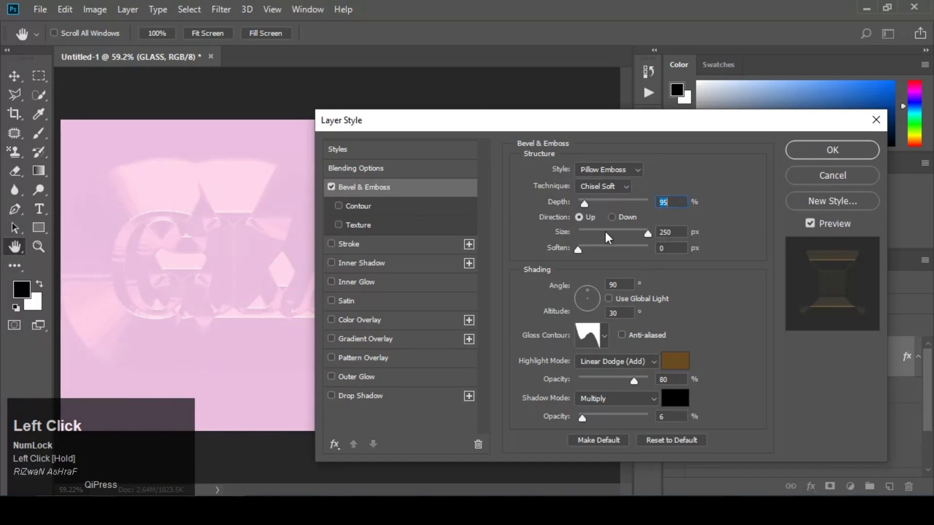
pyautogui.moveTo(645, 235); pyautogui.dragTo(592, 238)
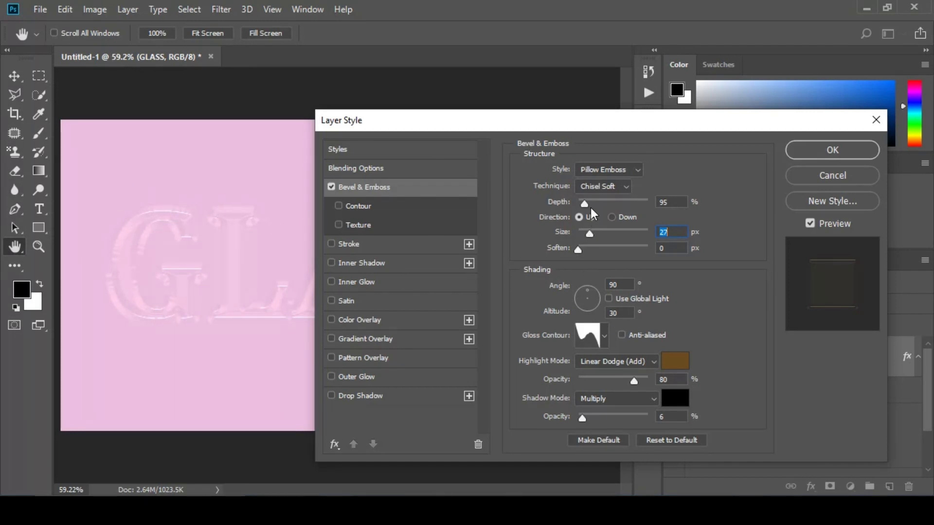
# Switch the bevel technique to Smooth, with a size of 30 px and a soften value of 4 px.
pyautogui.click(579, 187)
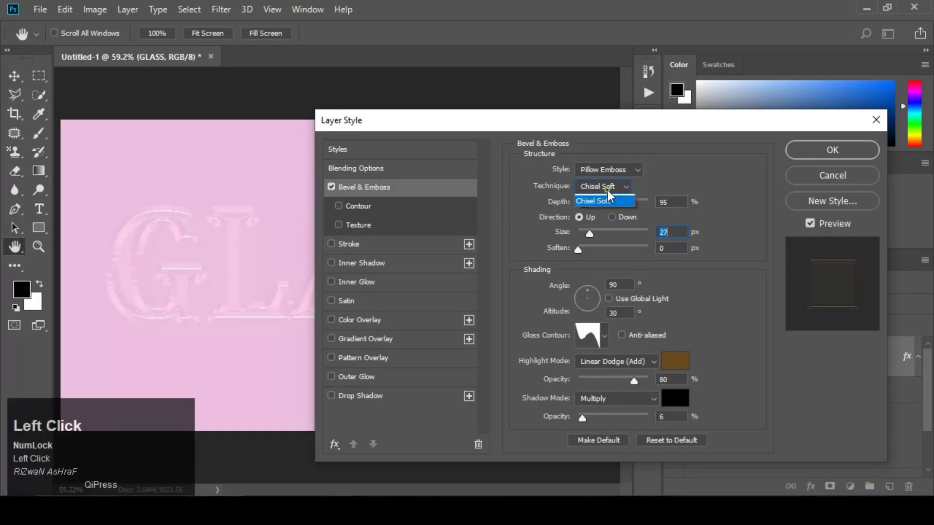
pyautogui.click(608, 199)
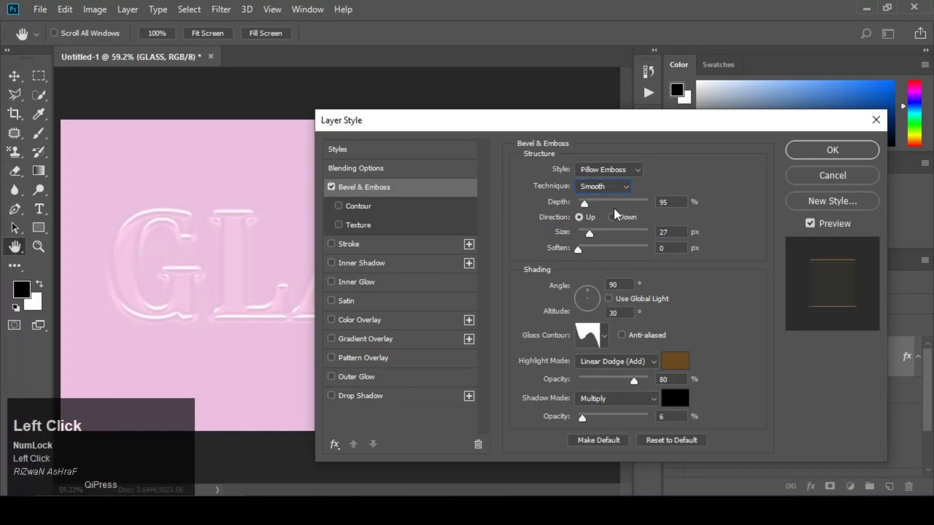
pyautogui.click(589, 231)
pyautogui.moveTo(590, 229)
pyautogui.mouseDown()
pyautogui.moveTo(601, 235)
pyautogui.moveTo(591, 236)
pyautogui.mouseUp()
pyautogui.moveTo(590, 238); pyautogui.dragTo(592, 237)
pyautogui.moveTo(685, 234); pyautogui.dragTo(684, 234)
pyautogui.write('30')
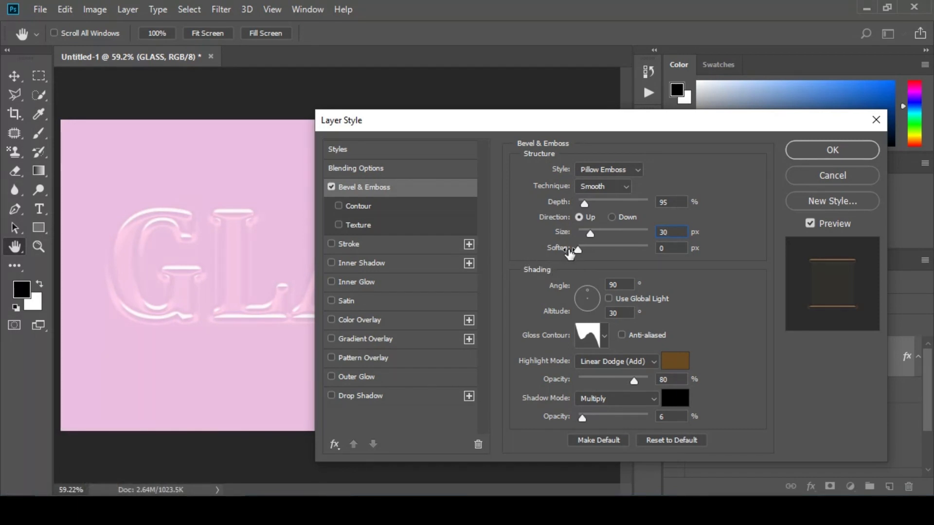
pyautogui.moveTo(576, 249); pyautogui.dragTo(609, 251)
# Choose the multi-peaked Gloss Contour preset for the bevel shading, leaving Use Global Light off.
pyautogui.click(608, 299)
pyautogui.click(605, 298)
pyautogui.click(601, 341)
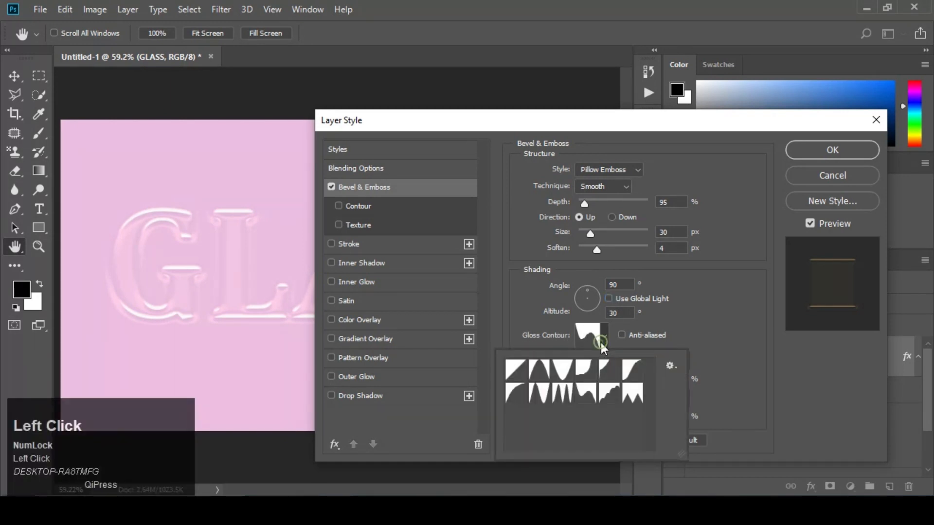
pyautogui.click(563, 394)
pyautogui.click(737, 314)
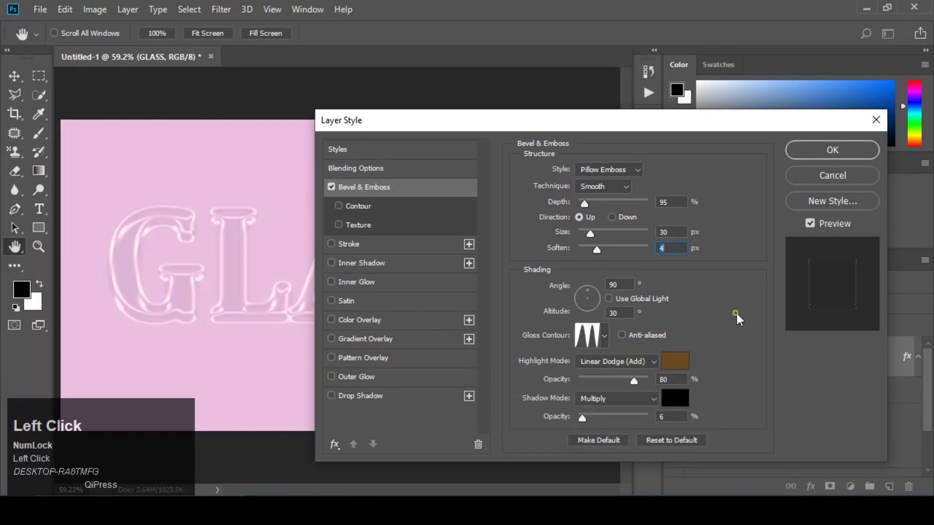
# Set the bevel highlight colour to white (#ffffff), keeping the Linear Dodge (Add) highlight mode.
pyautogui.click(592, 364)
pyautogui.click(602, 139)
pyautogui.click(679, 363)
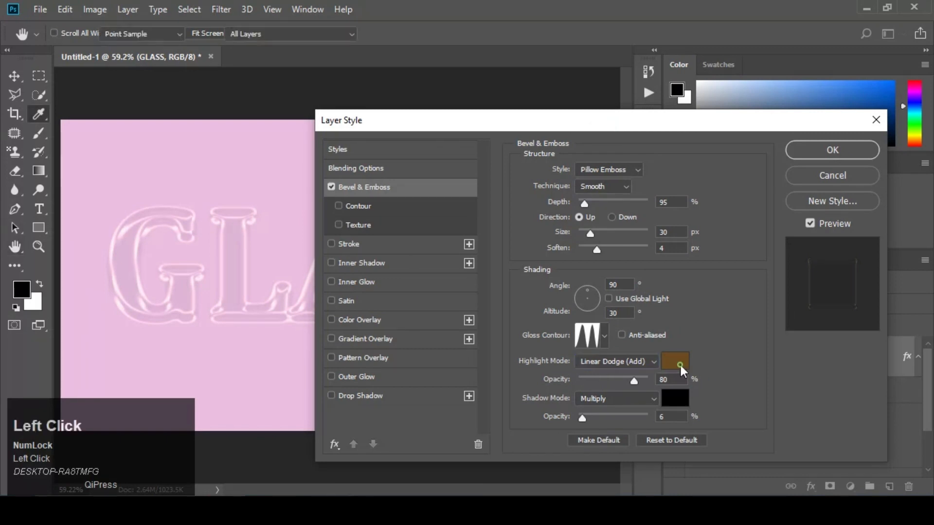
pyautogui.click(464, 238)
pyautogui.moveTo(464, 238); pyautogui.dragTo(419, 192)
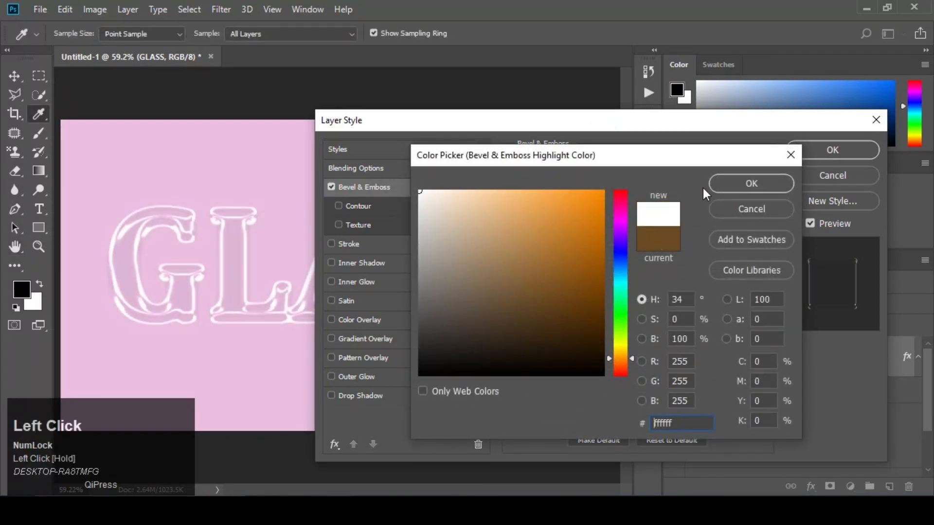
pyautogui.click(732, 186)
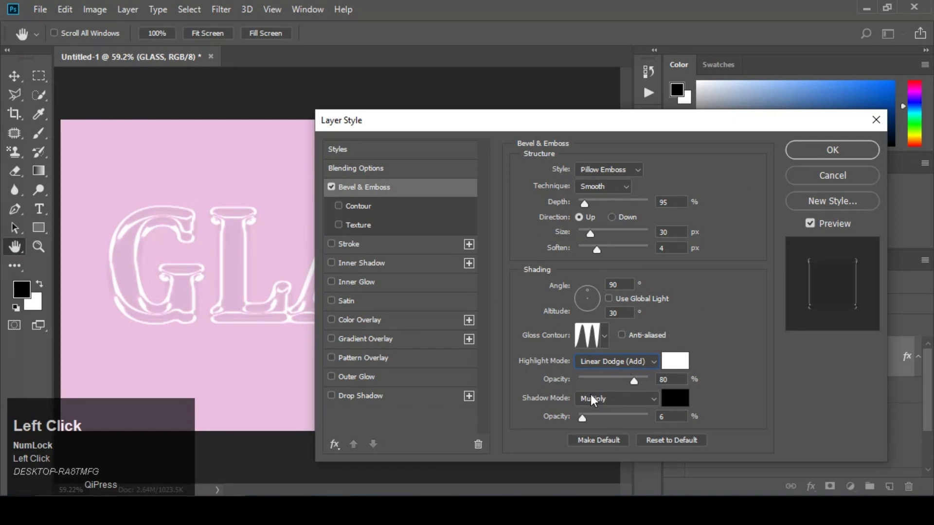
# Keep the bevel's shadow mode on Multiply and set the shadow opacity to 10%.
pyautogui.click(623, 396)
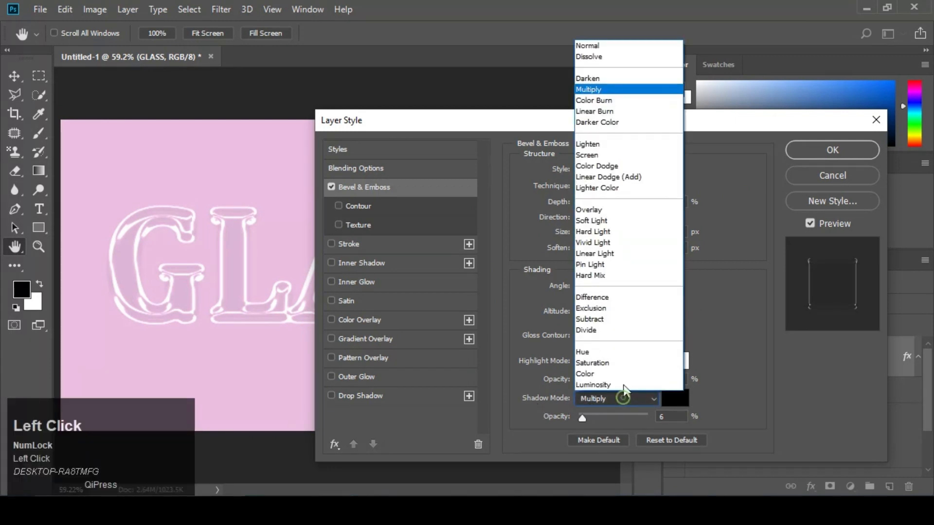
pyautogui.click(640, 340)
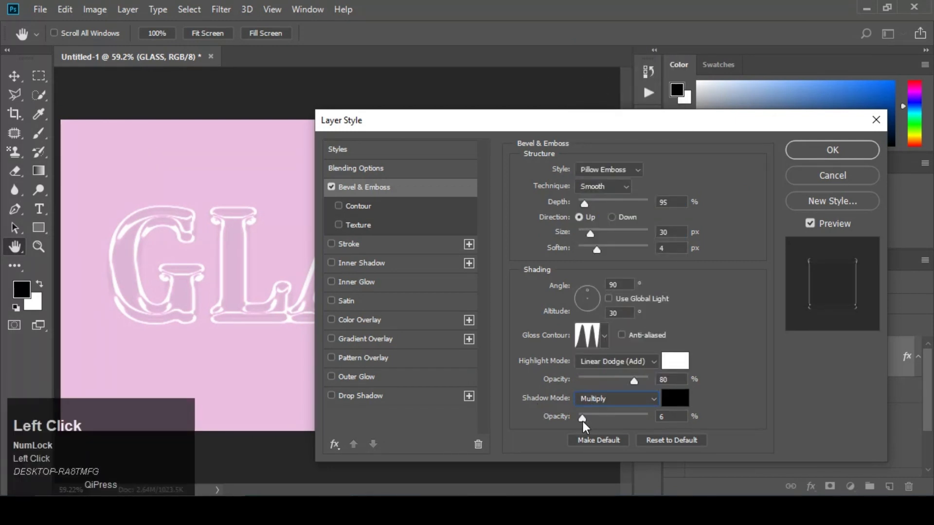
pyautogui.moveTo(581, 421); pyautogui.dragTo(589, 422)
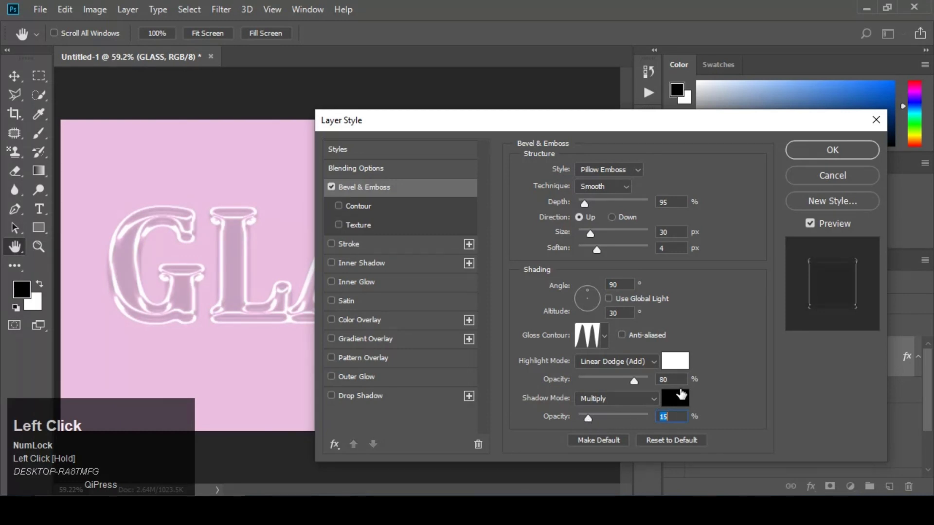
pyautogui.moveTo(586, 422); pyautogui.dragTo(585, 420)
pyautogui.write('10')
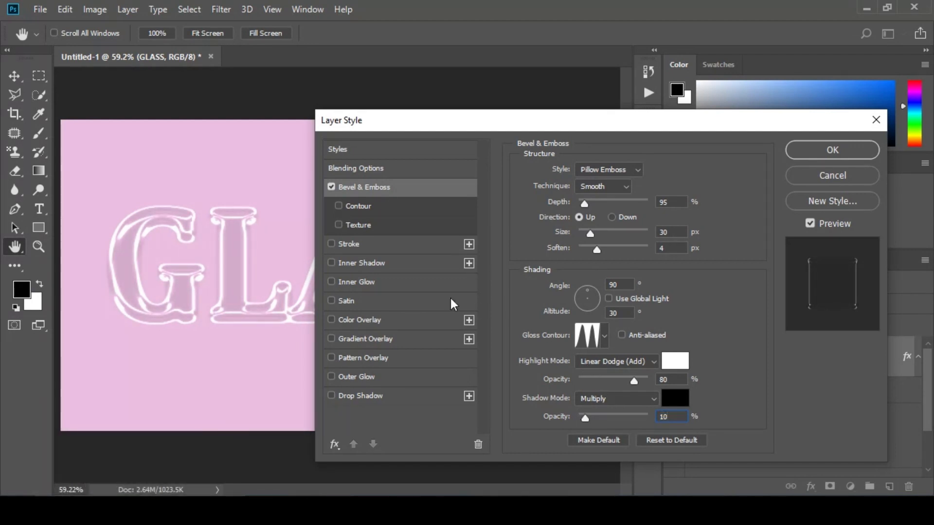
# Turn on Contour for the bevel, compare several presets and choose the S-curved contour.
pyautogui.click(376, 212)
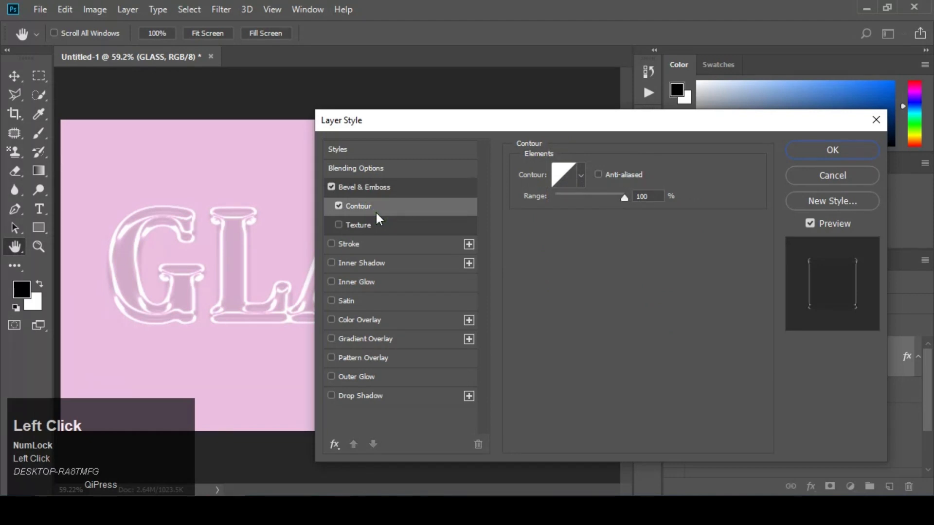
pyautogui.click(581, 177)
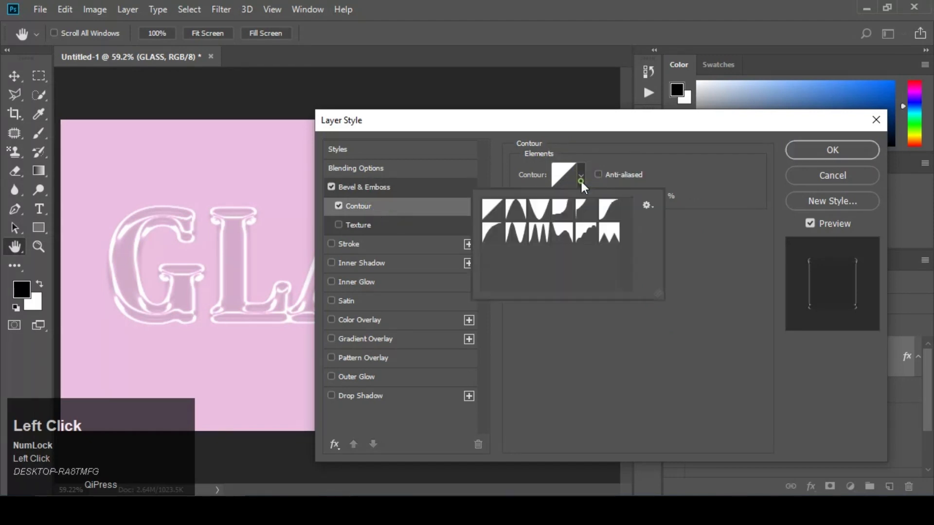
pyautogui.click(544, 239)
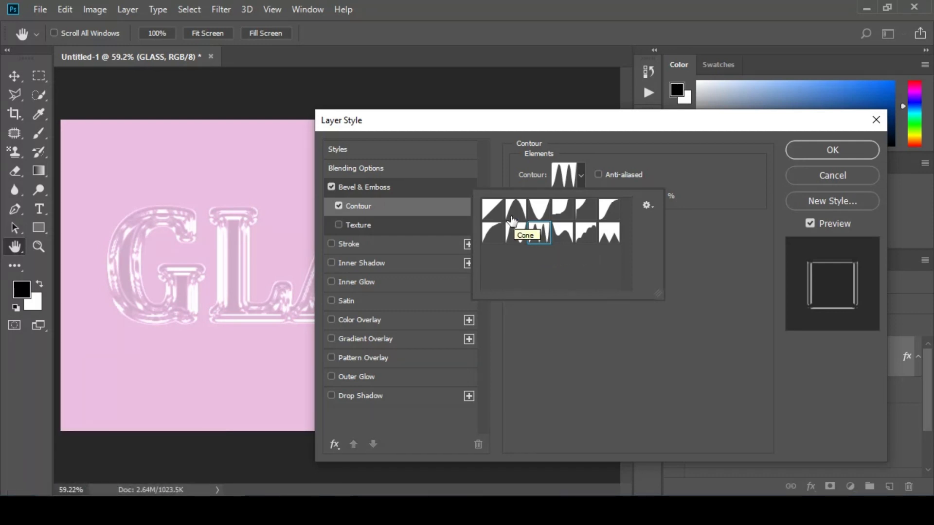
pyautogui.click(508, 242)
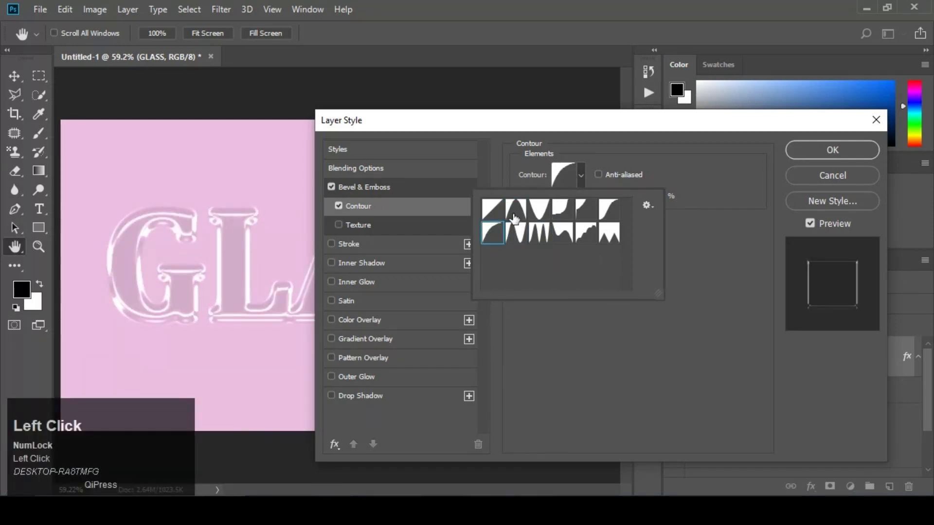
pyautogui.click(522, 236)
pyautogui.click(538, 210)
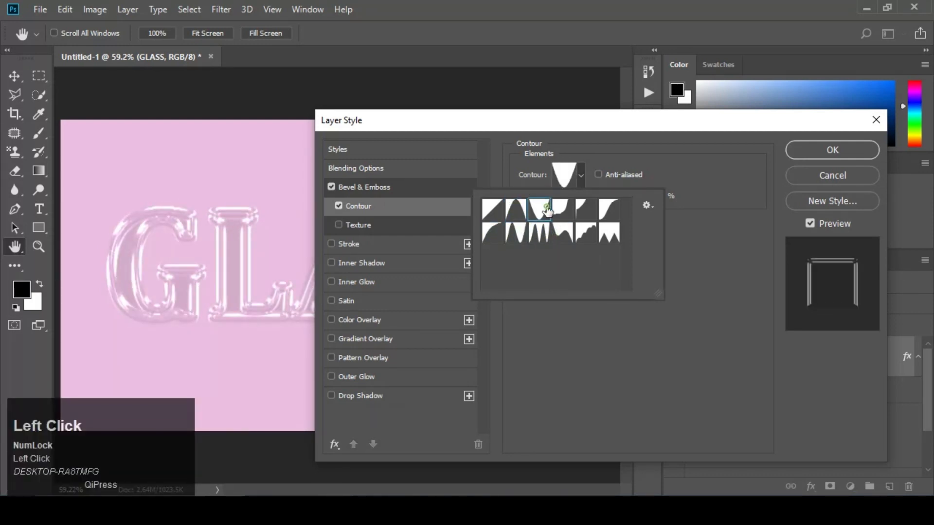
pyautogui.click(566, 210)
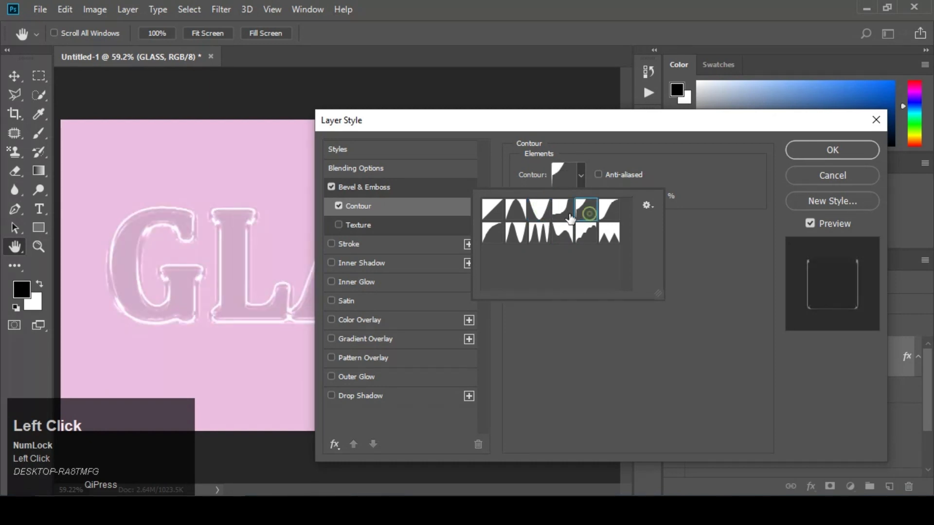
pyautogui.click(538, 210)
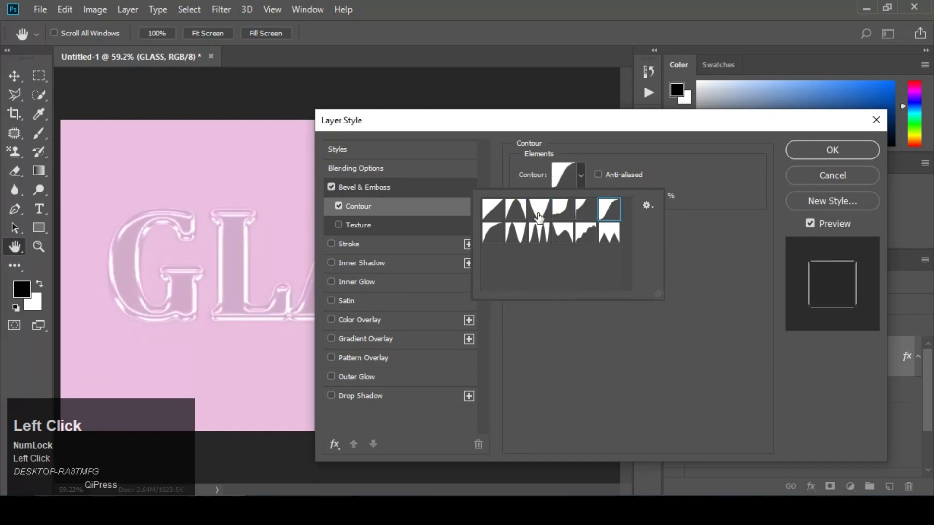
pyautogui.click(621, 211)
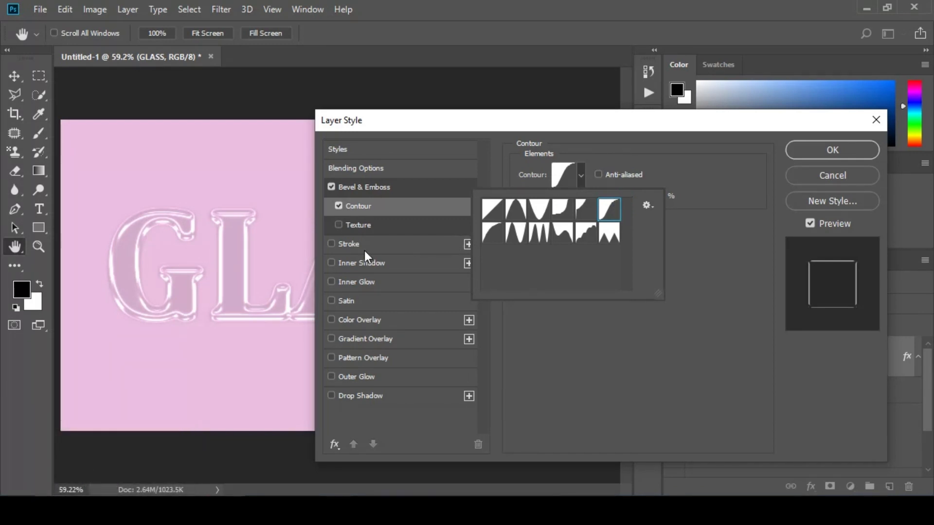
# Try grainy patterns for the bevel's Texture effect and switch Texture off again.
pyautogui.click(363, 227)
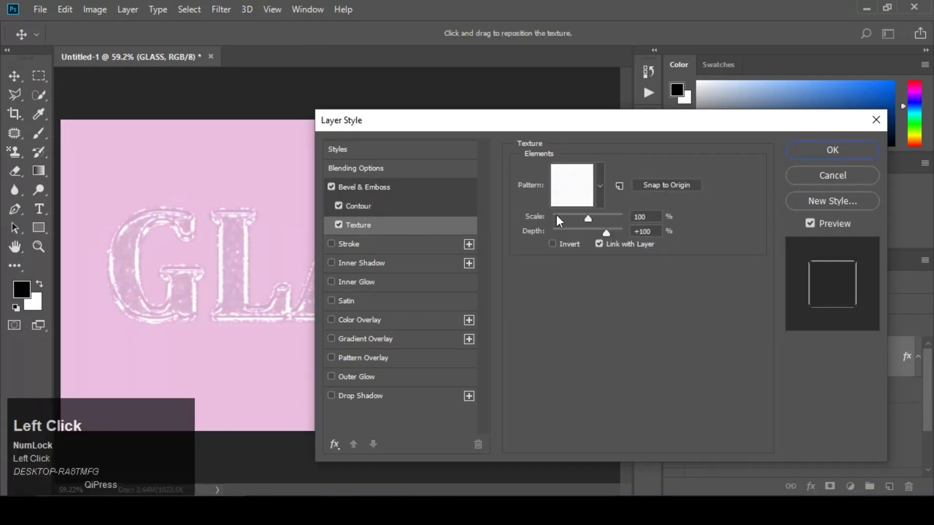
pyautogui.click(598, 188)
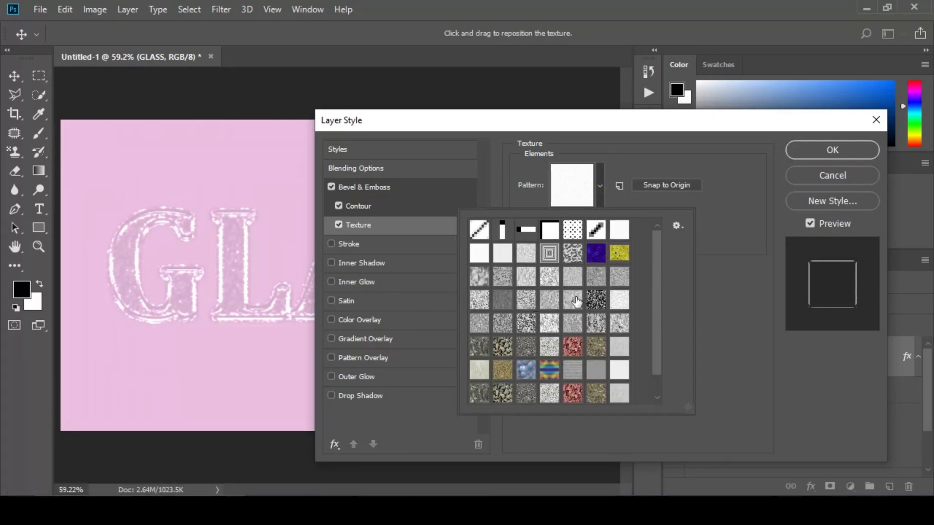
pyautogui.click(528, 258)
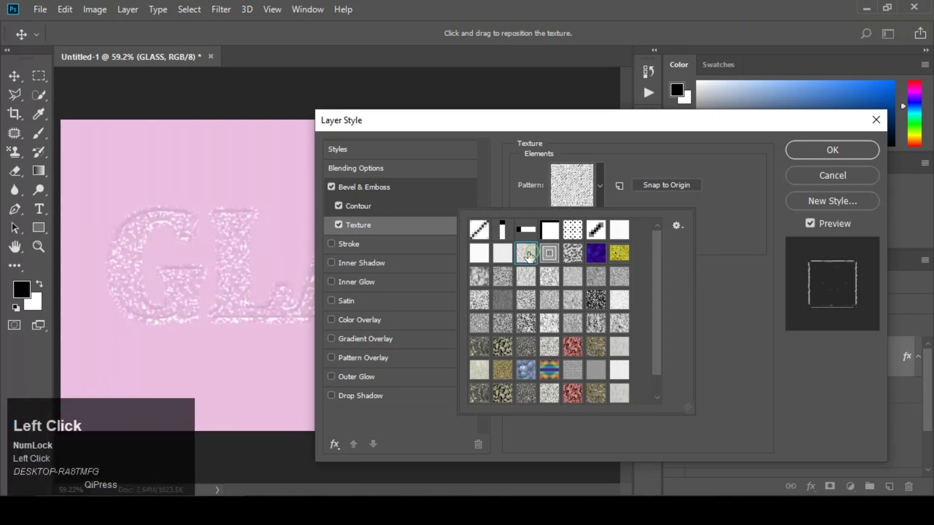
pyautogui.click(527, 279)
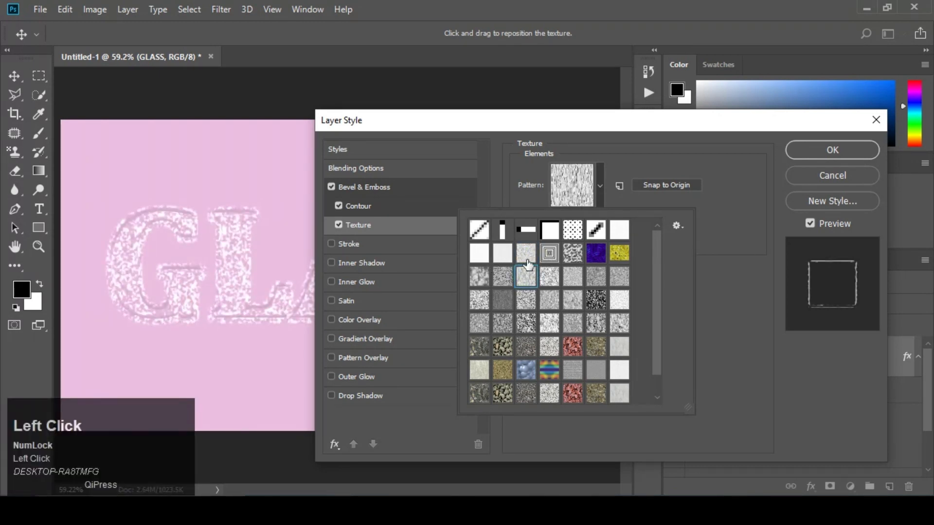
pyautogui.click(534, 254)
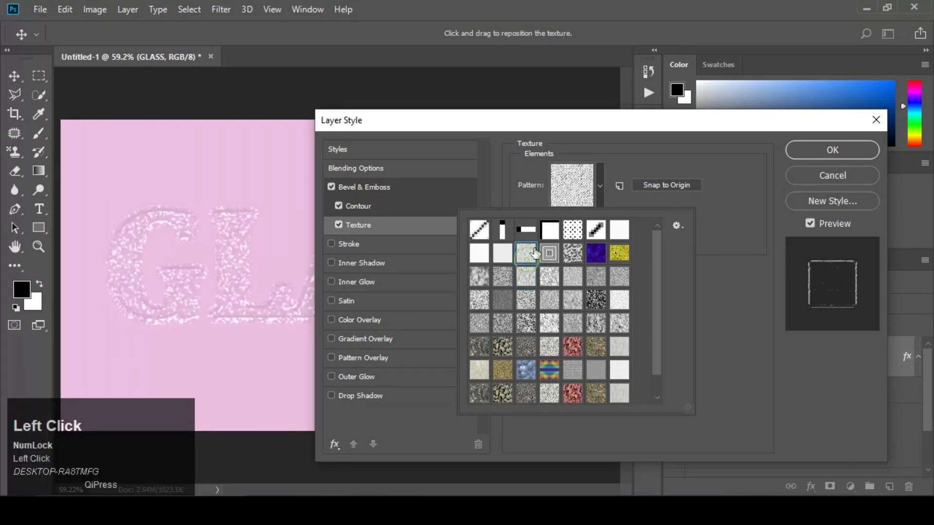
pyautogui.click(339, 227)
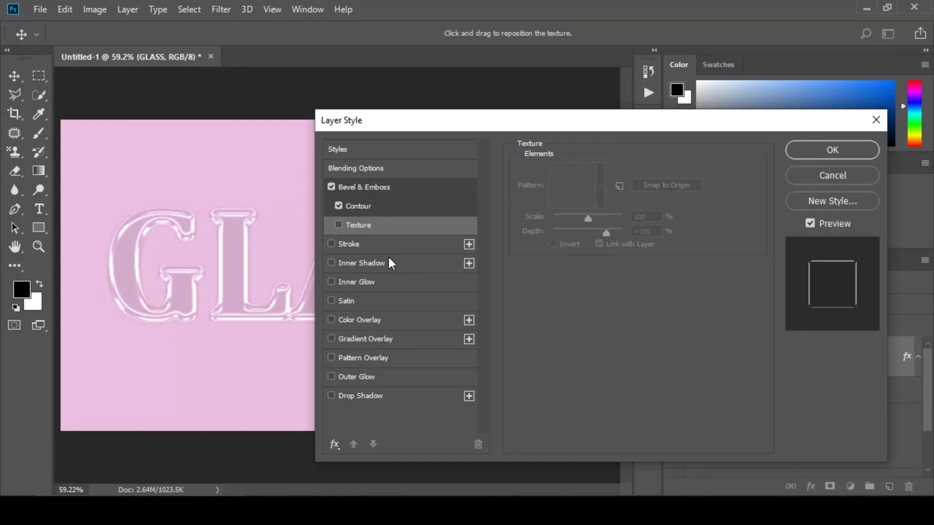
# Add an Inner Shadow to the GLASS text and set its colour to white.
pyautogui.click(361, 264)
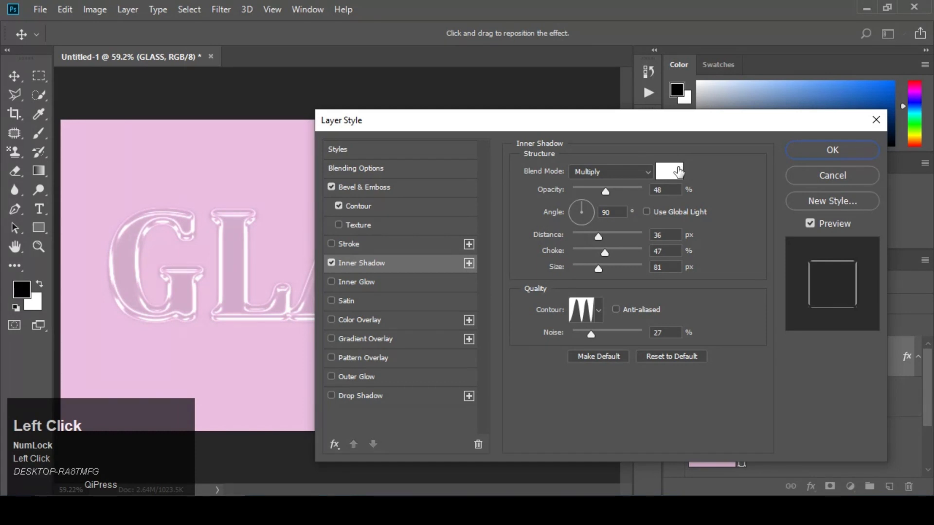
pyautogui.click(677, 172)
pyautogui.click(462, 207)
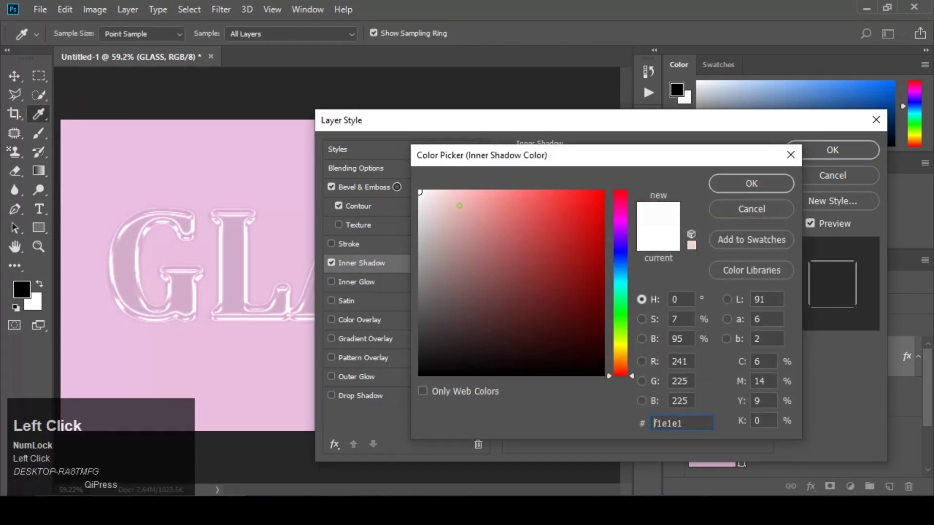
pyautogui.moveTo(462, 207); pyautogui.dragTo(418, 189)
pyautogui.click(751, 183)
# Set the inner shadow to Screen blend mode with 15% opacity, 16 px distance, 22% choke and 21 px size.
pyautogui.click(606, 170)
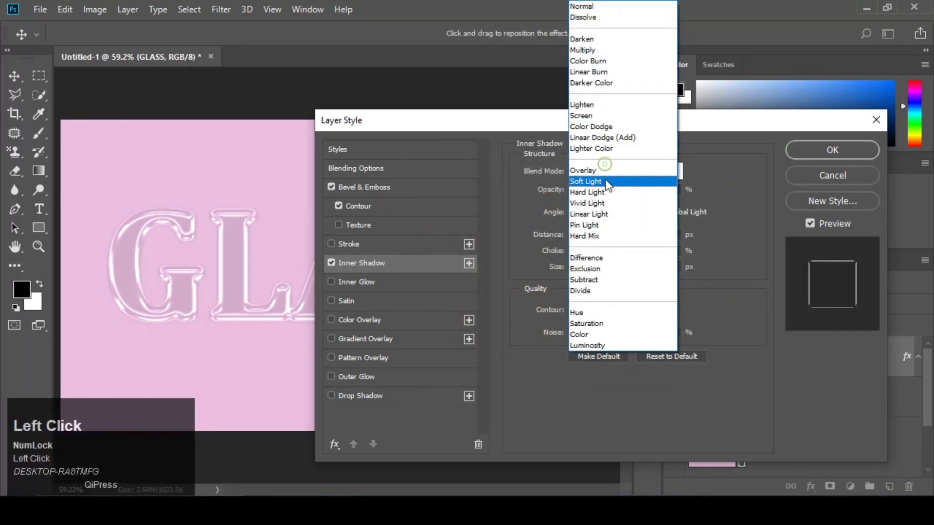
pyautogui.click(597, 115)
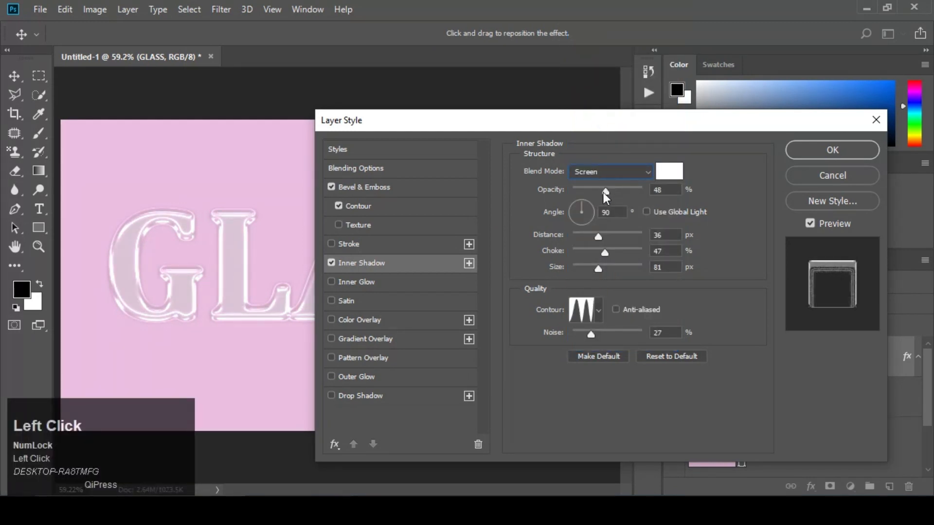
pyautogui.moveTo(603, 192); pyautogui.dragTo(584, 194)
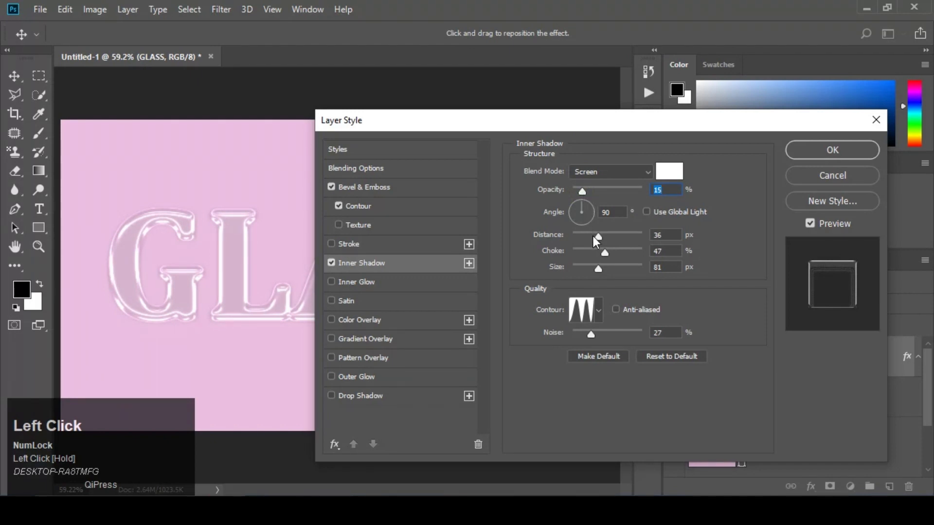
pyautogui.moveTo(593, 236); pyautogui.dragTo(585, 281)
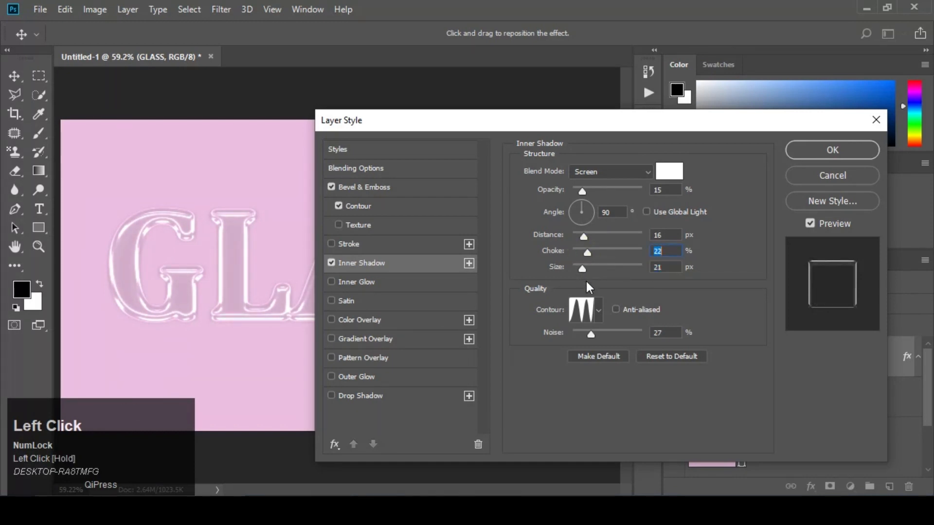
# Try other Contour presets for the inner shadow and return to the multi-peaked one.
pyautogui.click(597, 312)
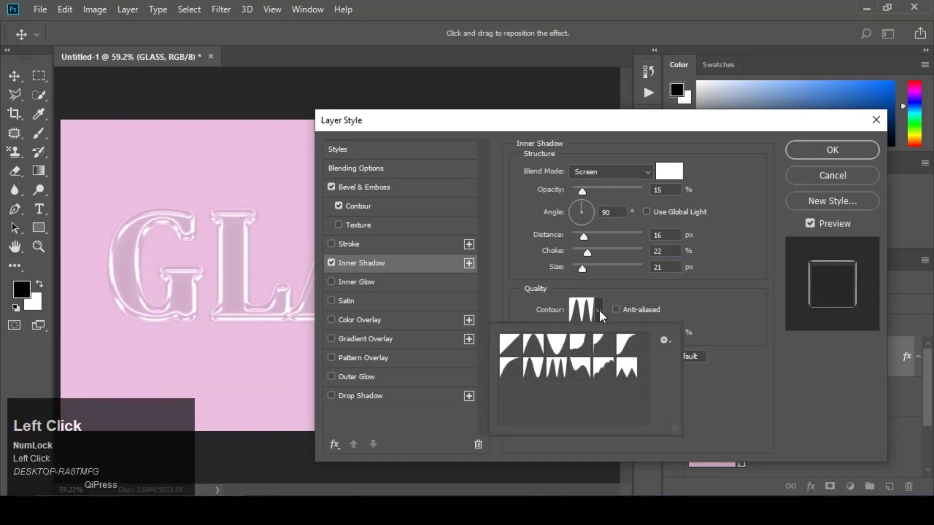
pyautogui.click(564, 339)
pyautogui.click(535, 346)
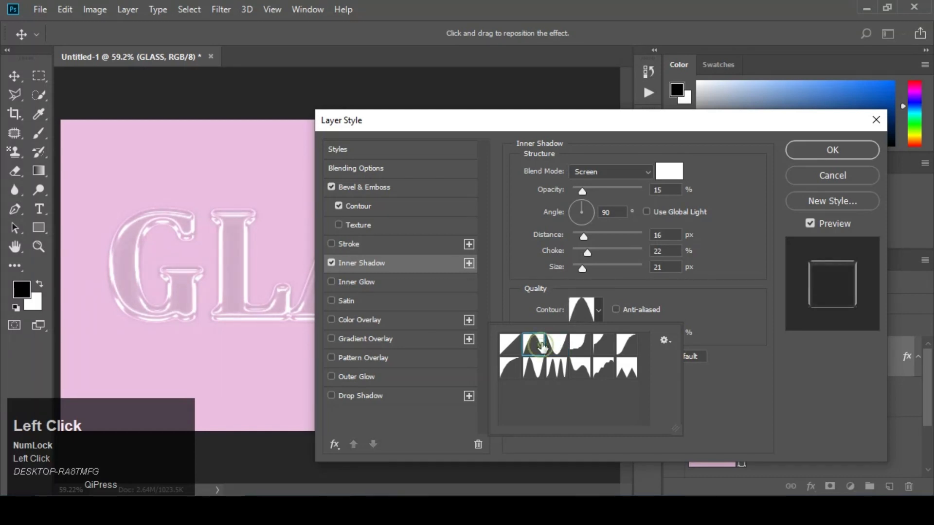
pyautogui.click(549, 373)
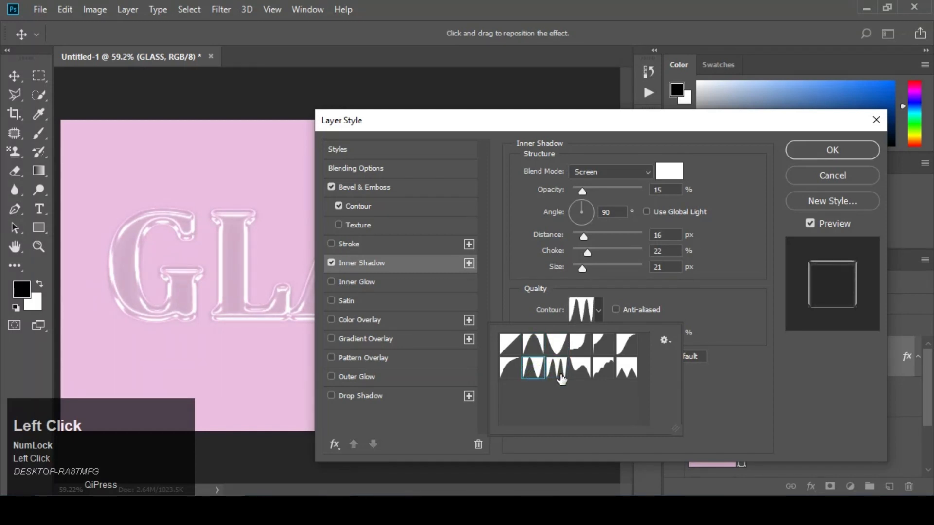
pyautogui.click(626, 371)
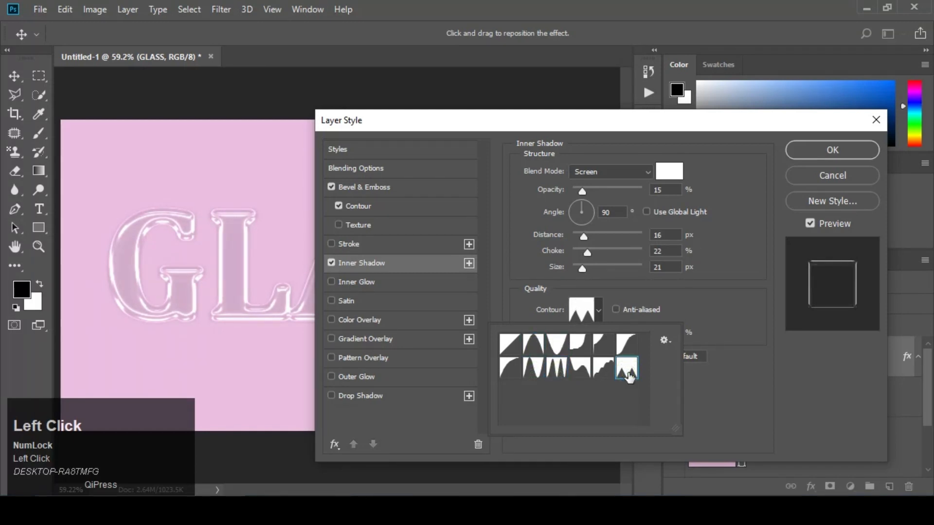
pyautogui.click(556, 369)
pyautogui.click(722, 302)
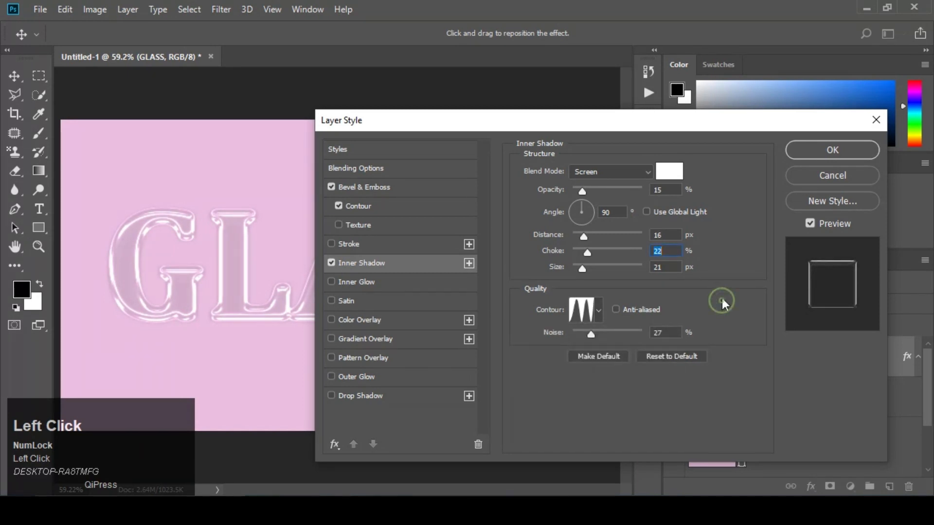
# Set the inner shadow's noise to 42% and its distance to 25 px.
pyautogui.moveTo(592, 332); pyautogui.dragTo(601, 335)
pyautogui.moveTo(586, 237); pyautogui.dragTo(590, 238)
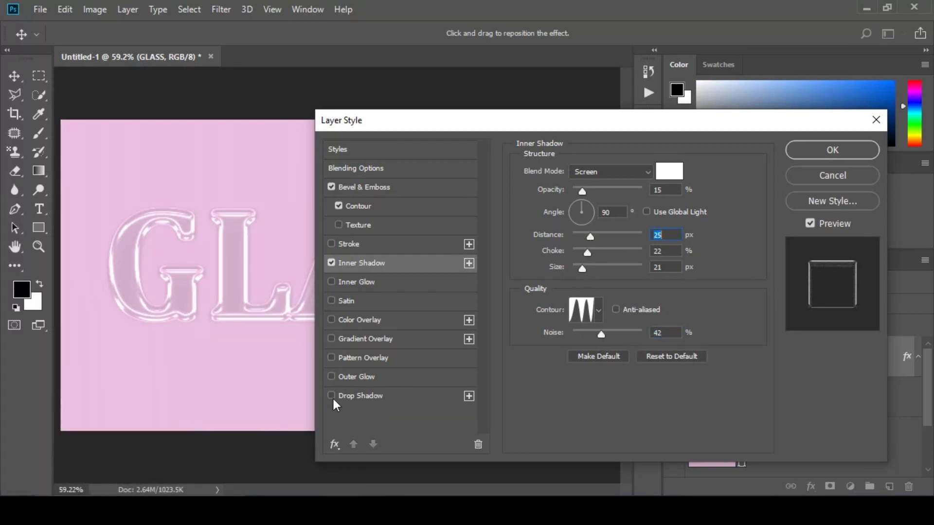
# Add a Drop Shadow to the GLASS text and set its colour to black (#000000).
pyautogui.click(361, 396)
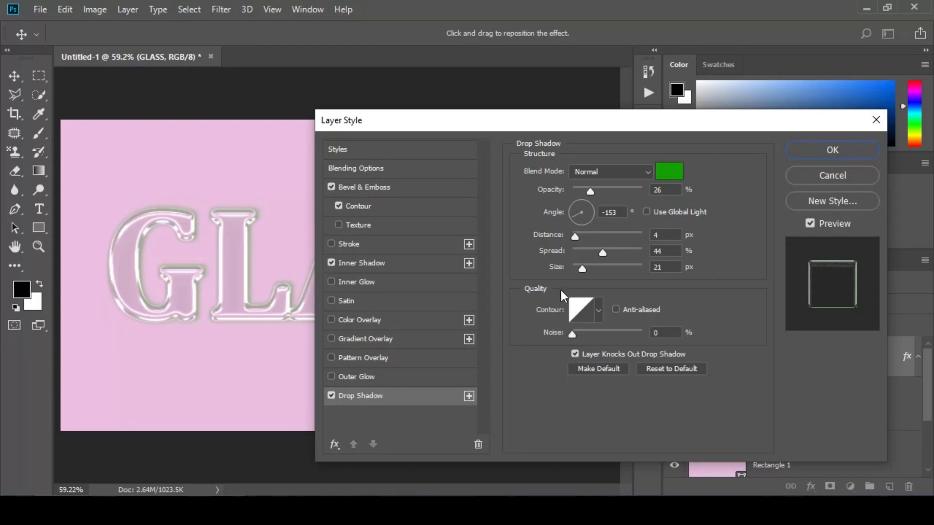
pyautogui.click(669, 171)
pyautogui.moveTo(447, 263); pyautogui.dragTo(608, 382)
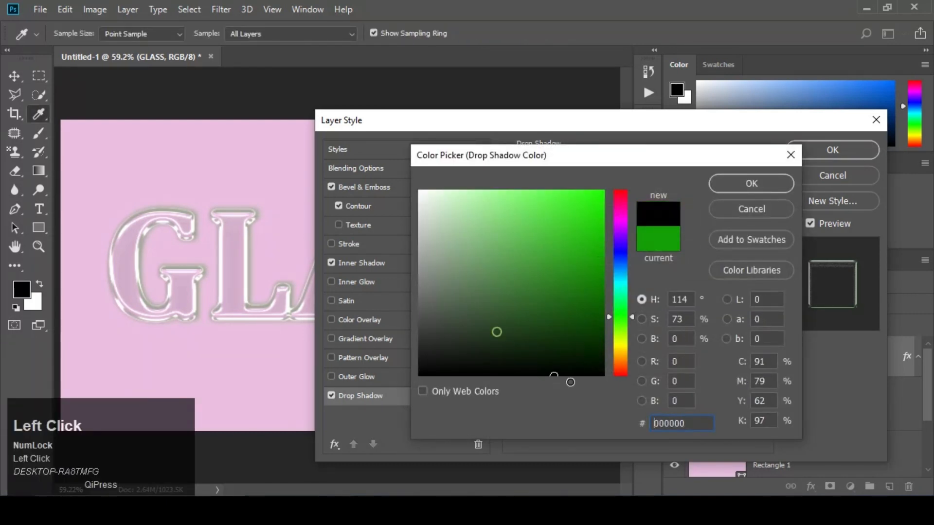
pyautogui.click(752, 189)
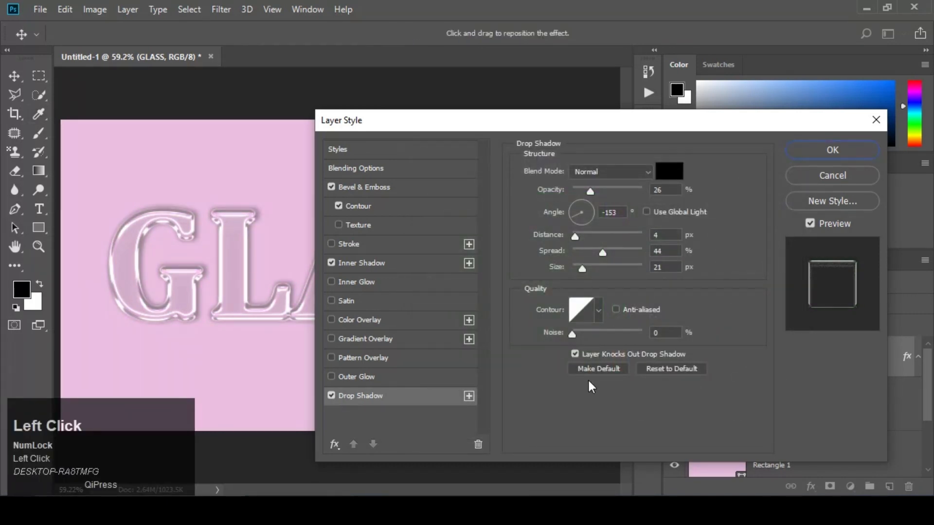
# Try several Contour presets for the drop shadow and settle on the S-shaped curve preset.
pyautogui.click(600, 308)
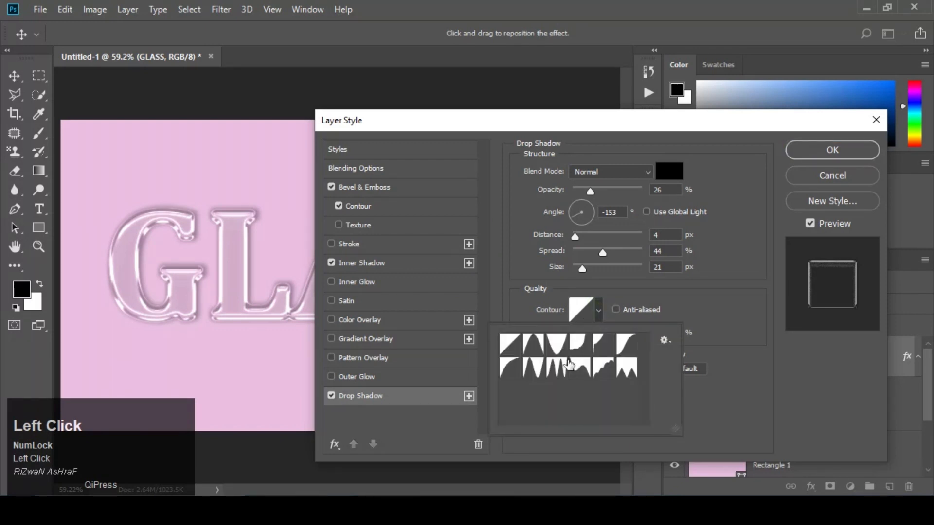
pyautogui.click(557, 368)
pyautogui.click(532, 370)
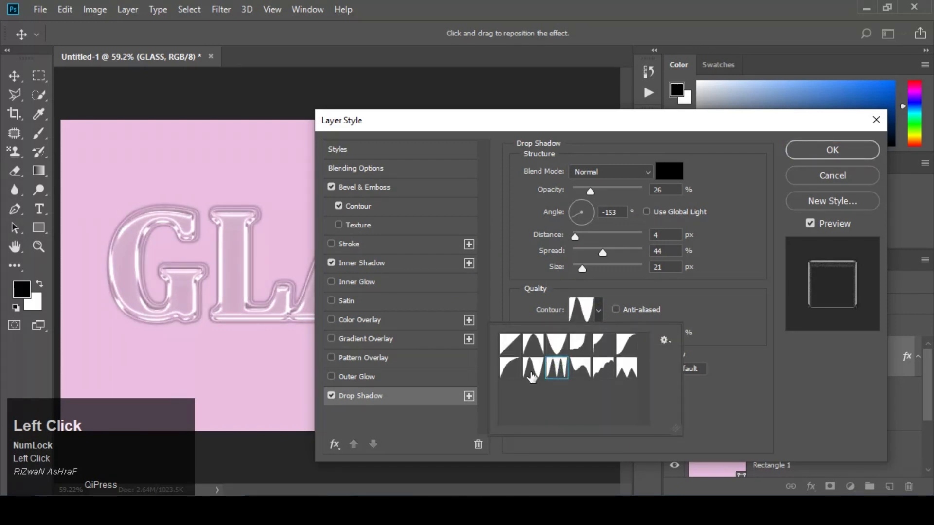
pyautogui.click(535, 346)
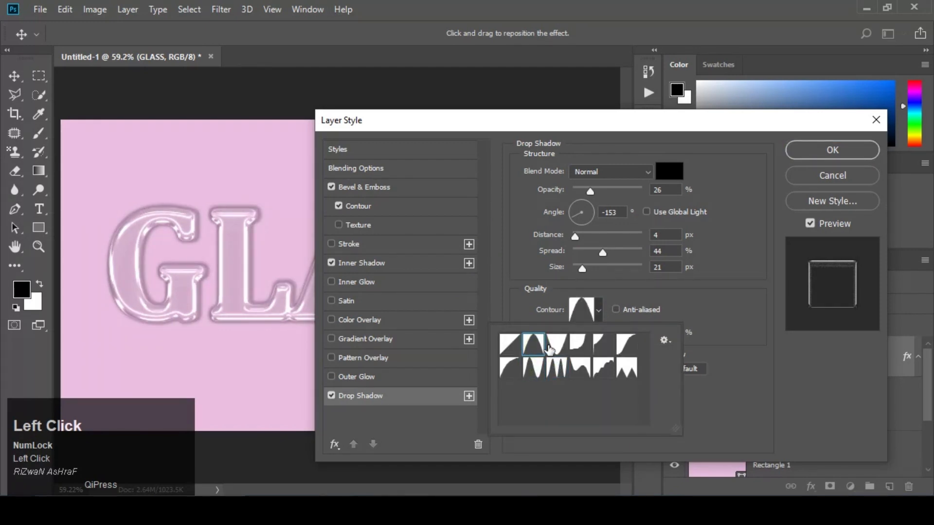
pyautogui.click(583, 346)
pyautogui.click(624, 346)
pyautogui.click(598, 348)
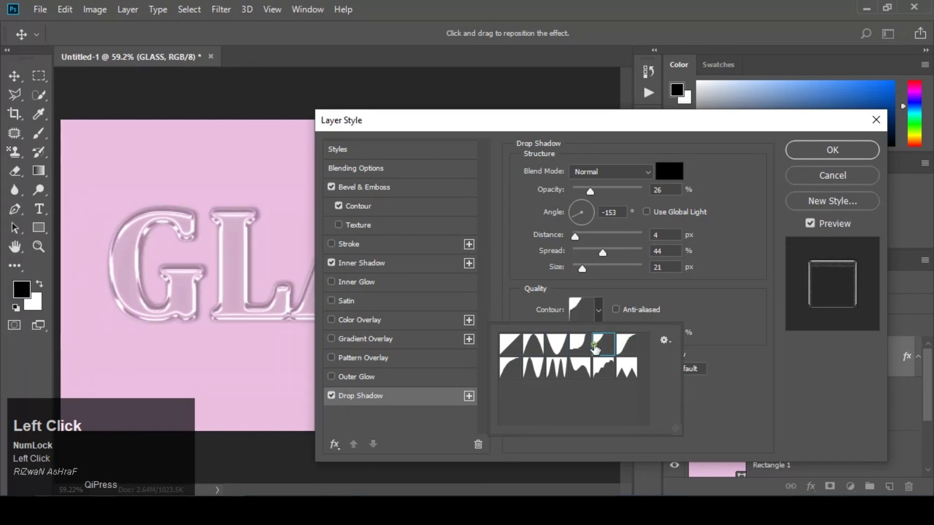
pyautogui.click(612, 347)
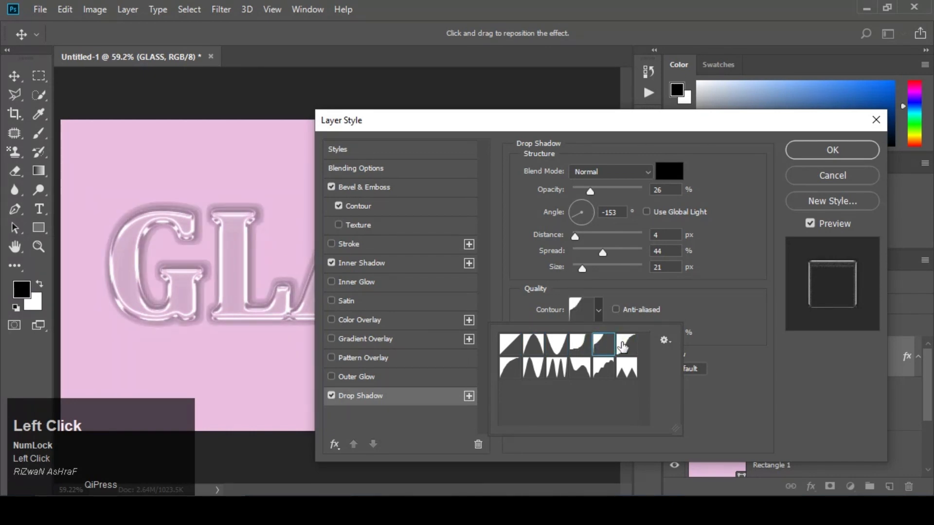
pyautogui.click(627, 344)
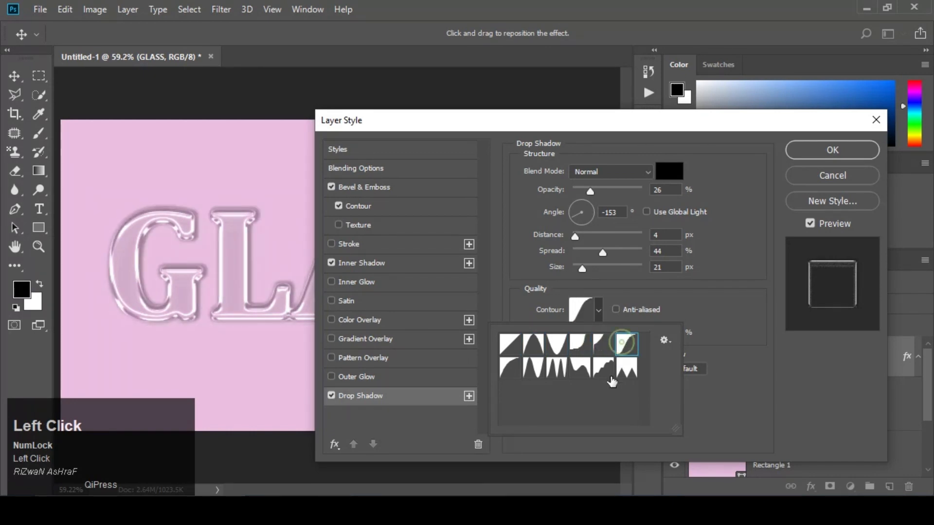
pyautogui.click(708, 211)
# Set the drop shadow's angle to -90°, distance to 8 px, spread to 34% and size to 27 px.
pyautogui.moveTo(577, 216); pyautogui.dragTo(581, 223)
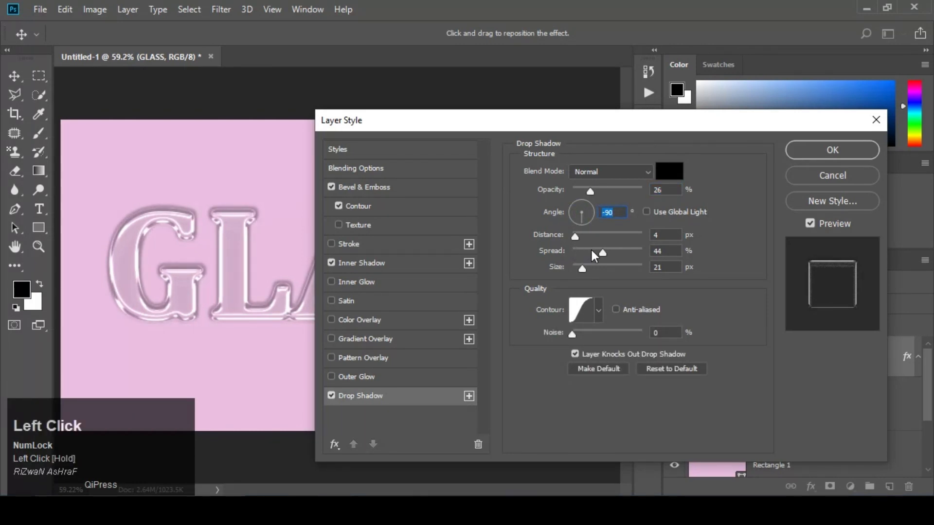
pyautogui.moveTo(603, 254); pyautogui.dragTo(594, 253)
pyautogui.moveTo(506, 121); pyautogui.dragTo(629, 113)
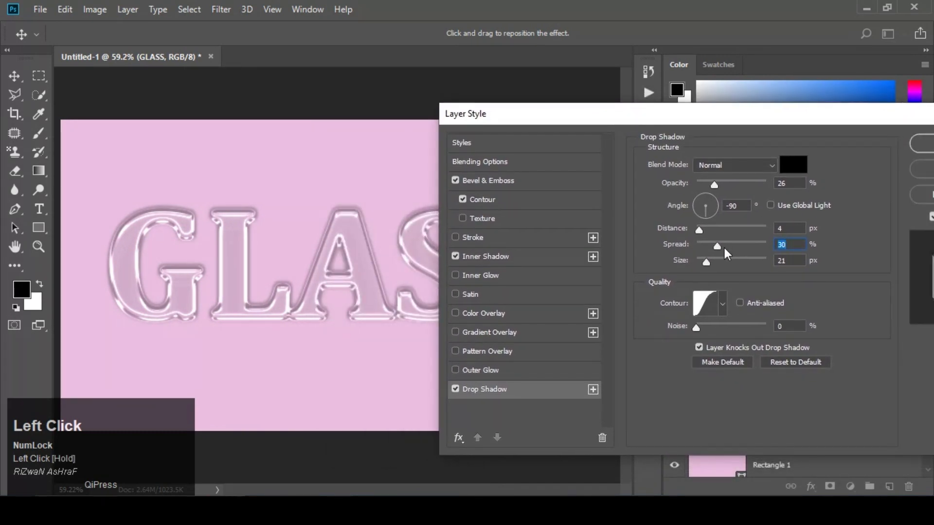
pyautogui.moveTo(698, 230)
pyautogui.mouseDown()
pyautogui.moveTo(719, 247)
pyautogui.moveTo(710, 260)
pyautogui.moveTo(701, 229)
pyautogui.mouseUp()
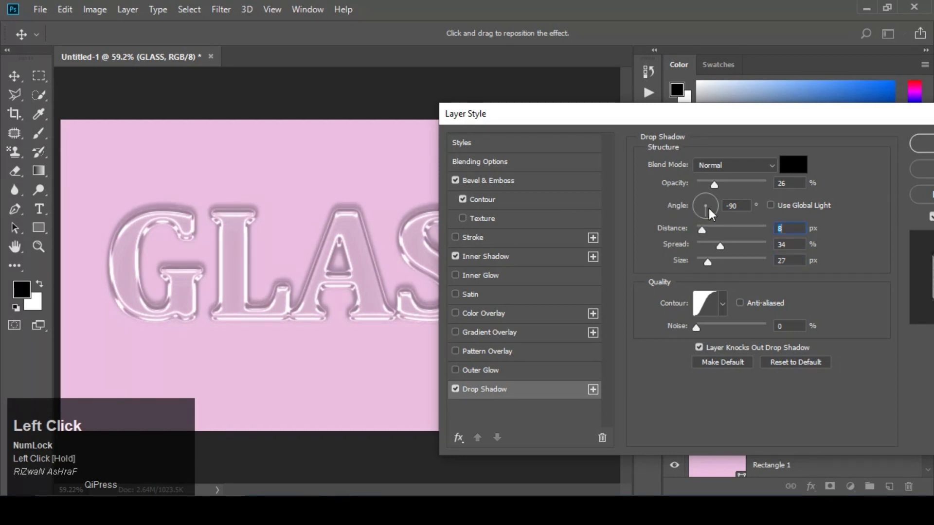
pyautogui.moveTo(736, 115); pyautogui.dragTo(547, 118)
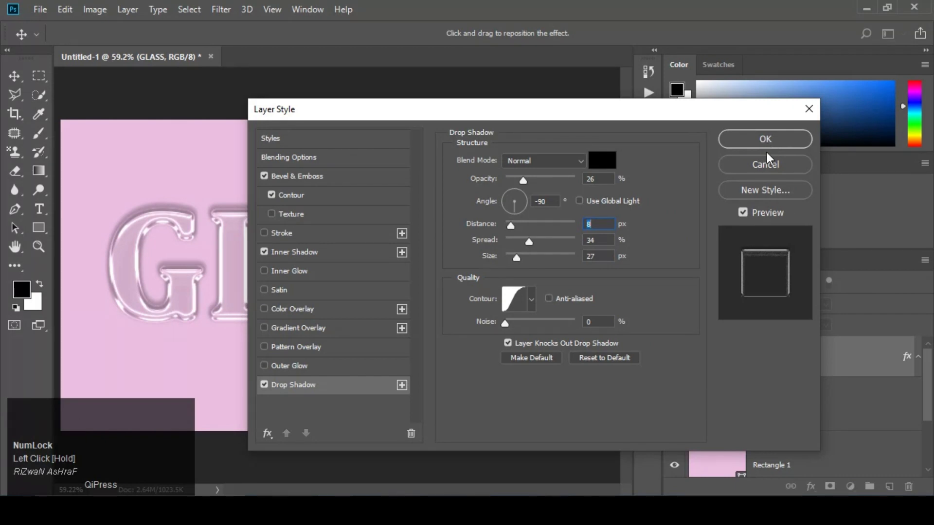
# Save the effects as a new style named Glass and apply the layer style to the GLASS text.
pyautogui.click(778, 195)
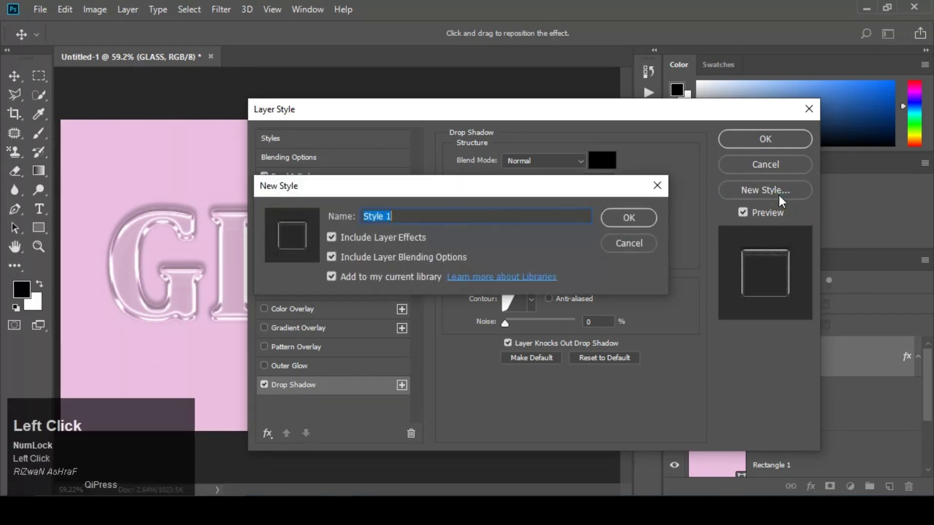
pyautogui.click(410, 216)
pyautogui.write('Glass')
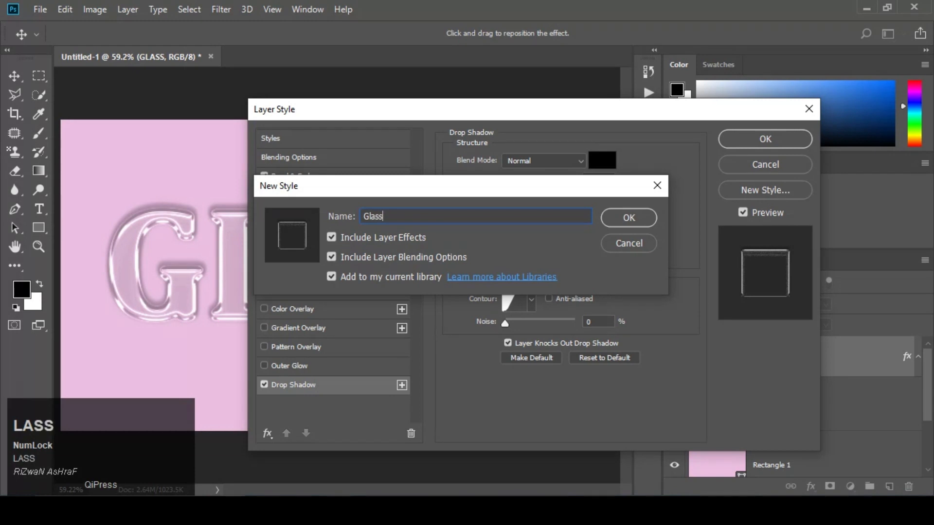
pyautogui.click(630, 216)
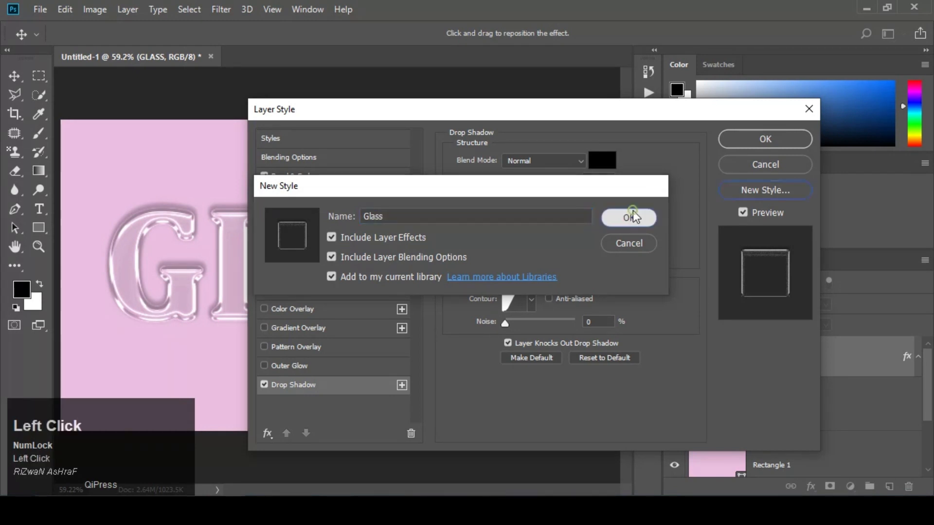
pyautogui.click(751, 141)
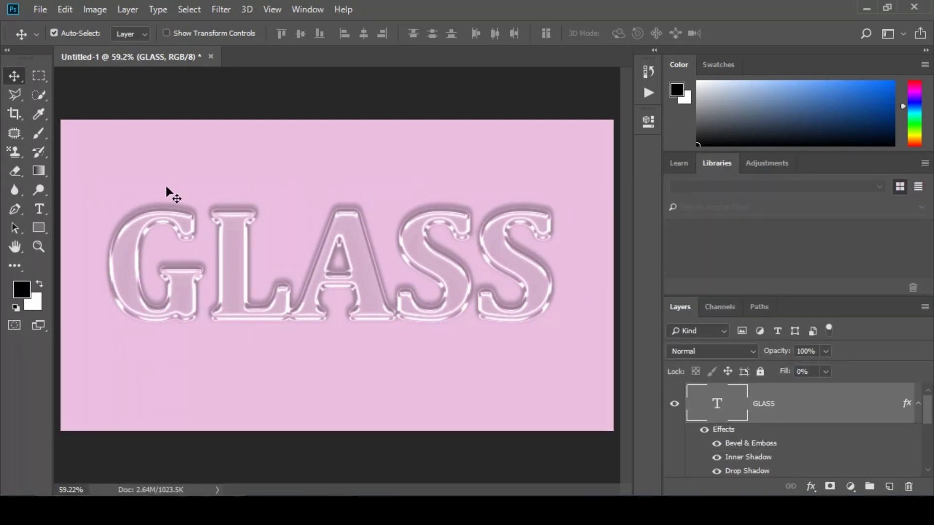
# Collapse the Learn panel and enlarge the Layers panel so the whole layer stack fits.
pyautogui.moveTo(371, 274)
pyautogui.mouseDown()
pyautogui.moveTo(375, 299)
pyautogui.moveTo(366, 267)
pyautogui.mouseUp()
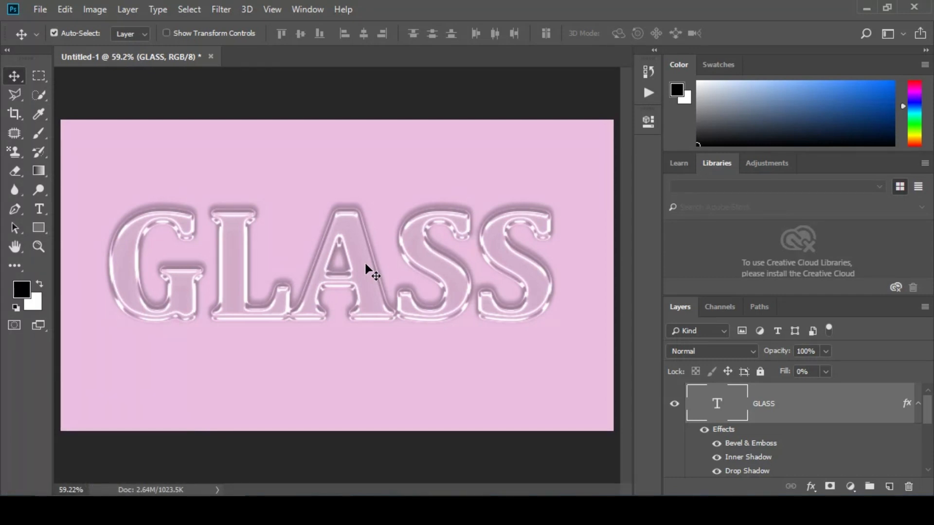
pyautogui.moveTo(788, 293); pyautogui.dragTo(682, 164)
pyautogui.click(679, 163)
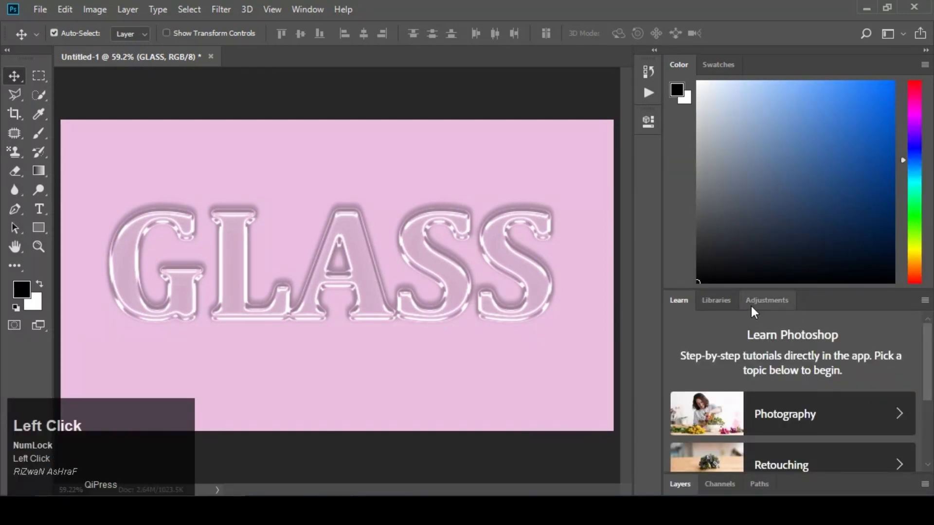
pyautogui.click(680, 485)
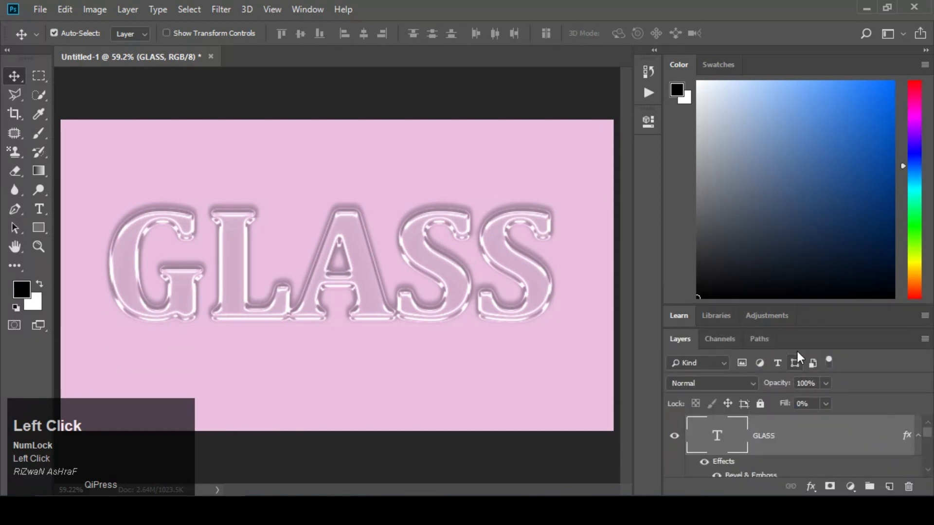
pyautogui.moveTo(808, 336); pyautogui.dragTo(794, 114)
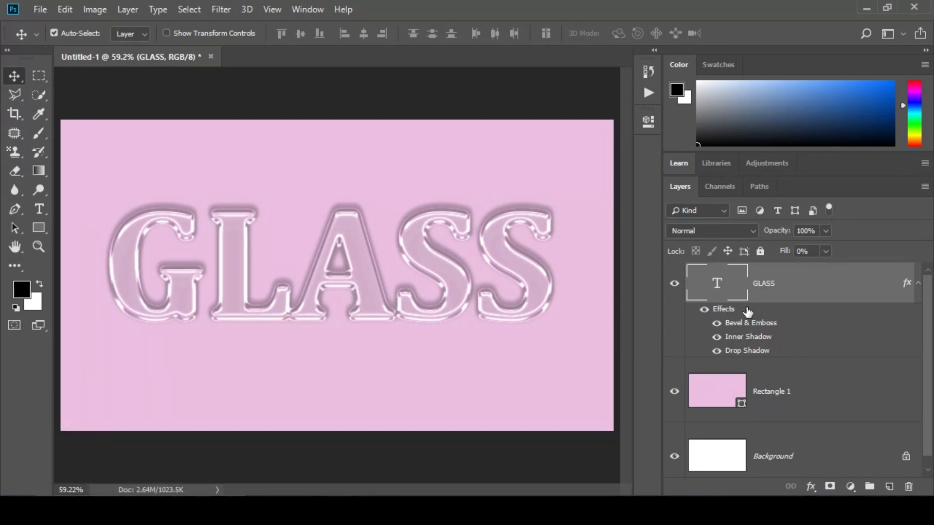
# Try the GLASS text layer without any of its effects and undo their removal.
pyautogui.moveTo(745, 310); pyautogui.dragTo(911, 490)
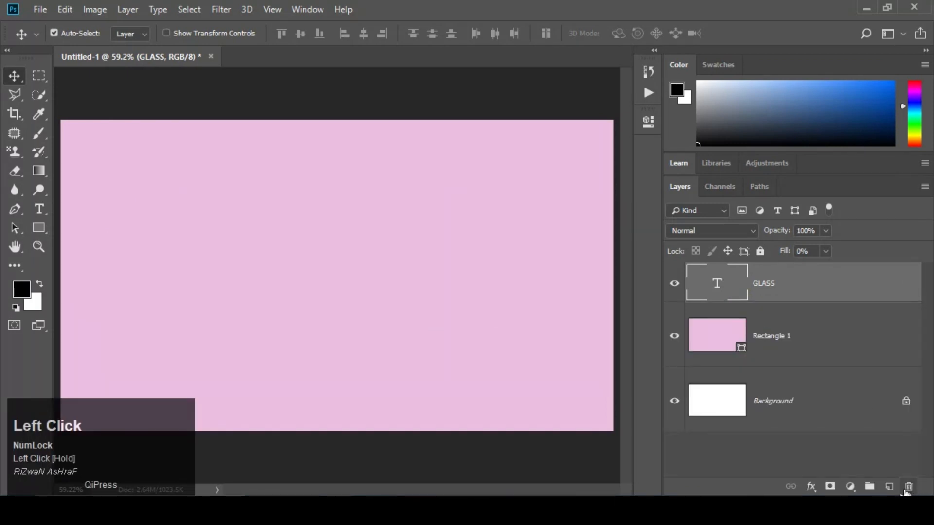
pyautogui.click(671, 284)
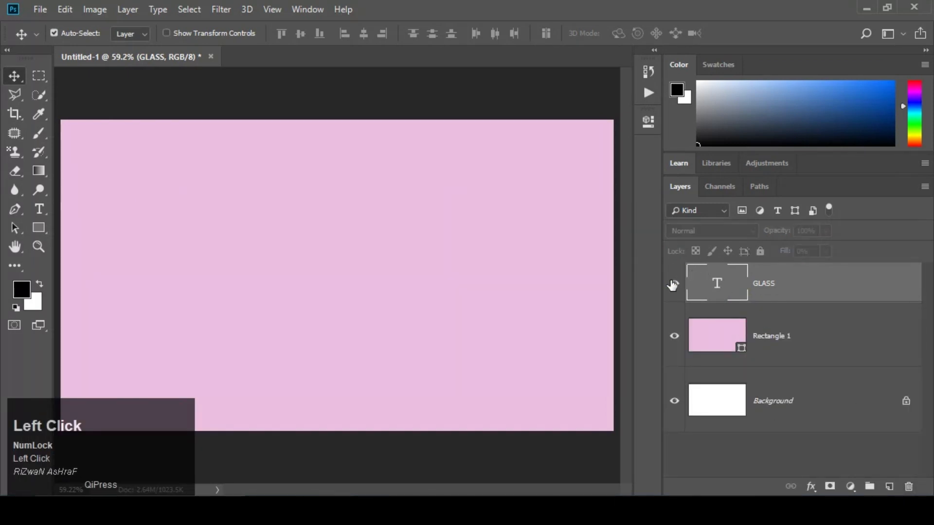
pyautogui.click(672, 284)
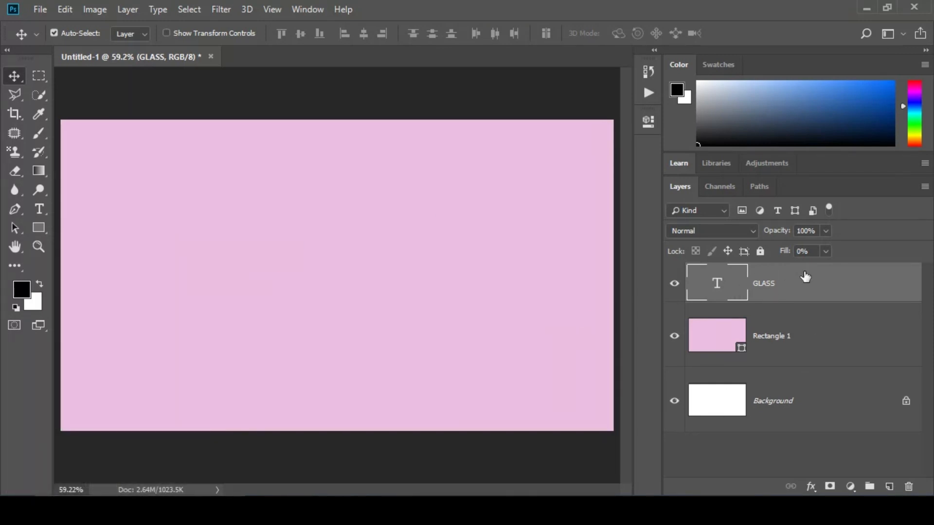
pyautogui.hotkey('ctrl', 'z')
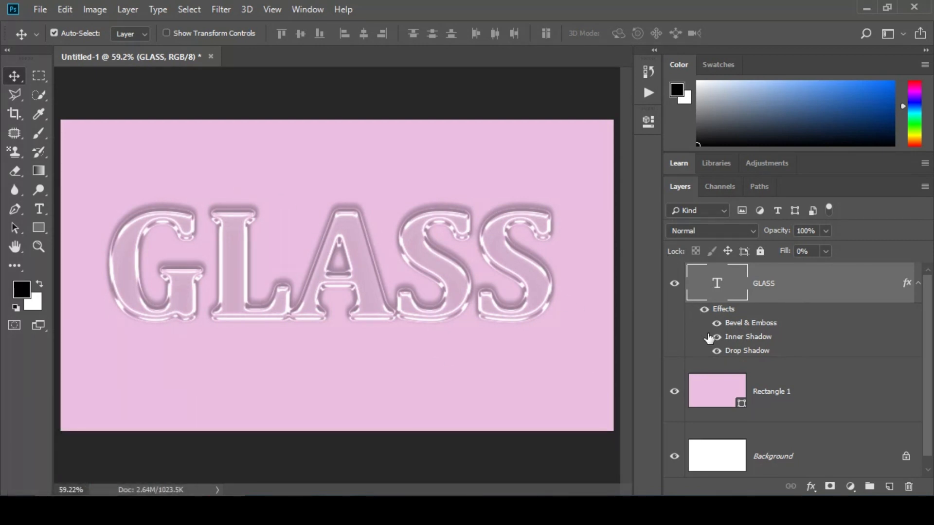
# Hide the effects of the GLASS text and delete the GLASS text layer.
pyautogui.moveTo(717, 351); pyautogui.dragTo(711, 314)
pyautogui.click(704, 313)
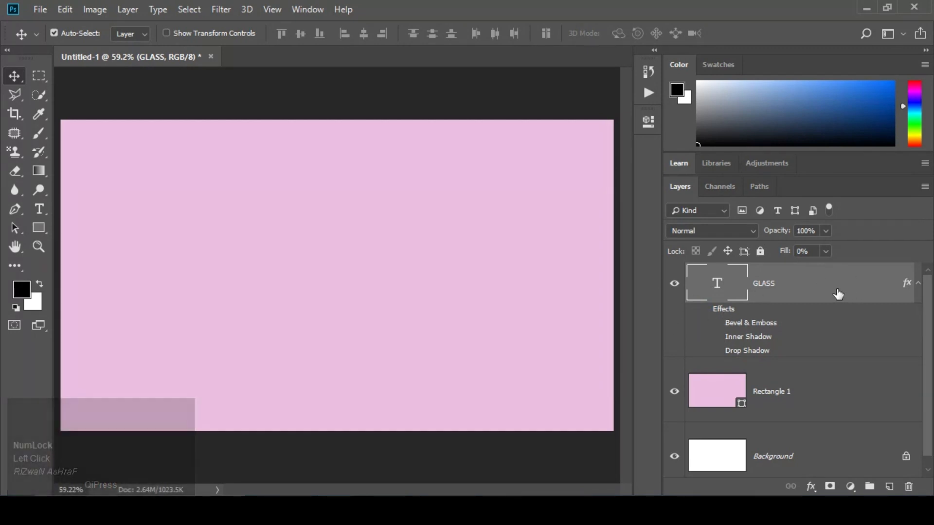
pyautogui.click(704, 311)
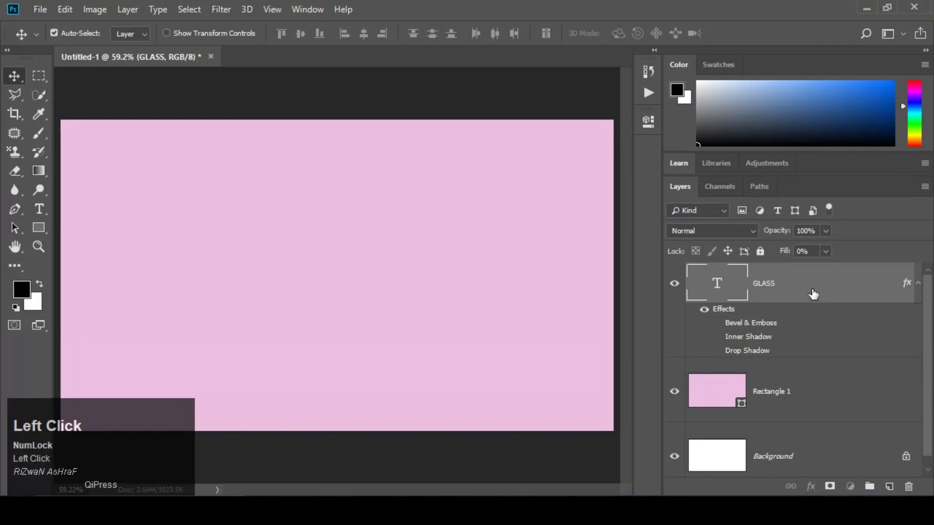
pyautogui.moveTo(812, 292); pyautogui.dragTo(908, 489)
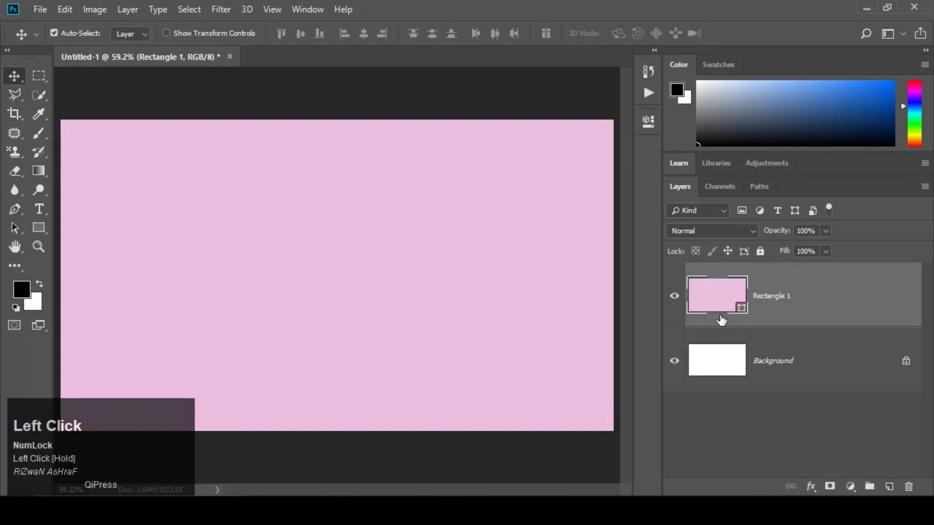
# Change the fill colour of the Rectangle 1 background from pink to a dark olive green.
pyautogui.doubleClick(723, 306)
pyautogui.click(616, 306)
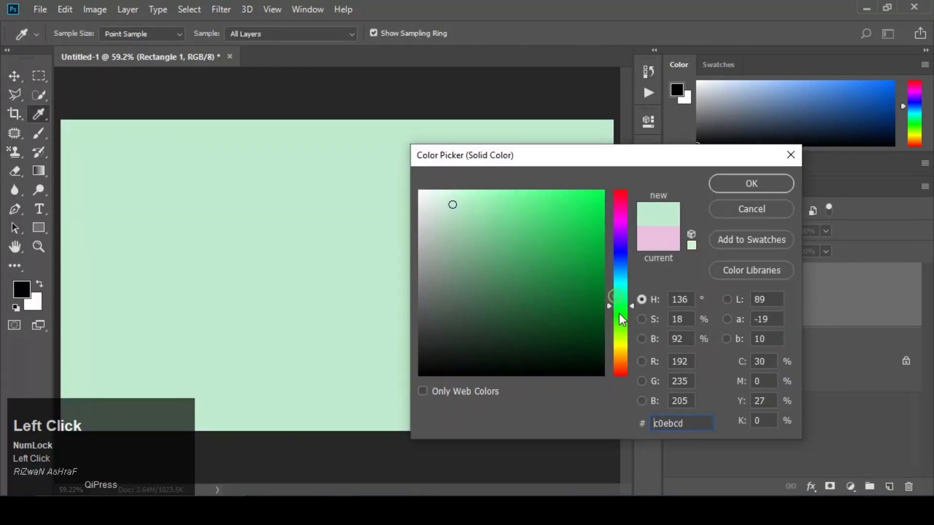
pyautogui.click(621, 332)
pyautogui.moveTo(481, 277); pyautogui.dragTo(525, 302)
pyautogui.click(752, 184)
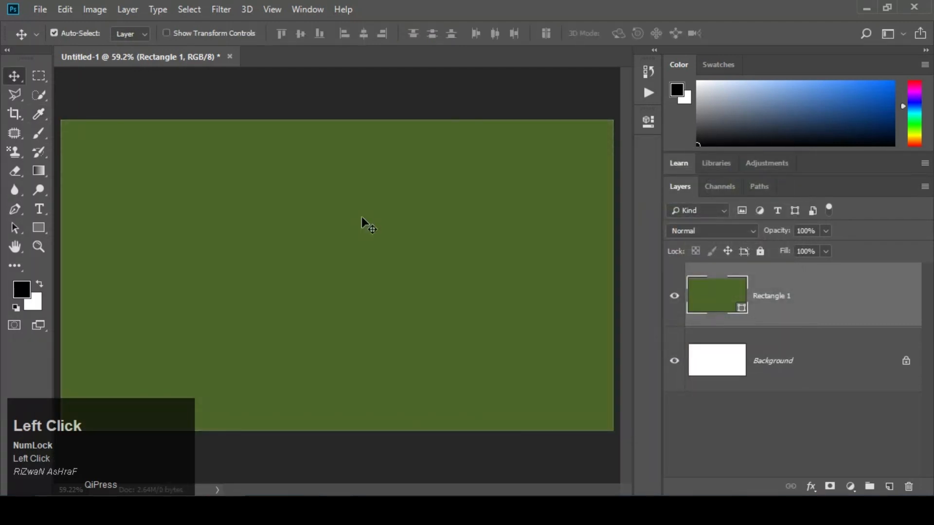
# Add the text MIRROR in black 72 pt Cambria Bold and move it to the middle of the green background.
pyautogui.press('t')
pyautogui.click(330, 253)
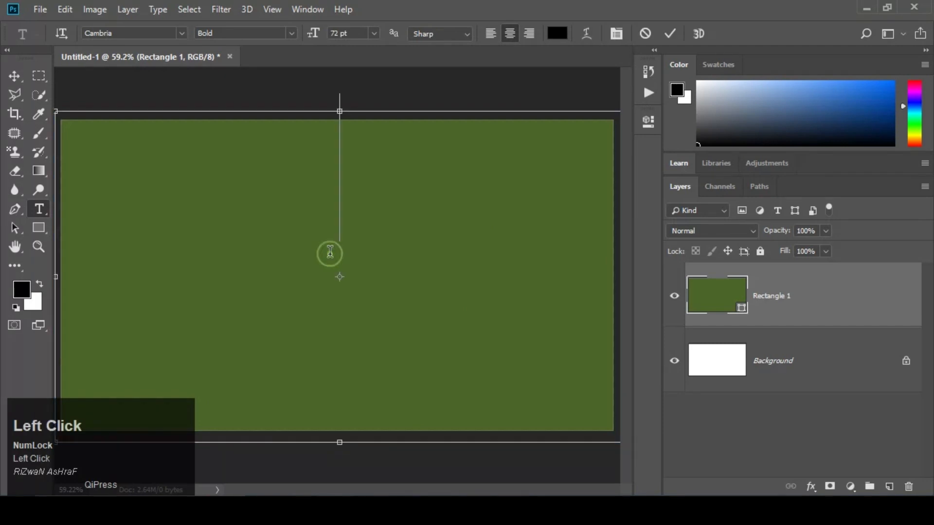
pyautogui.write('M')
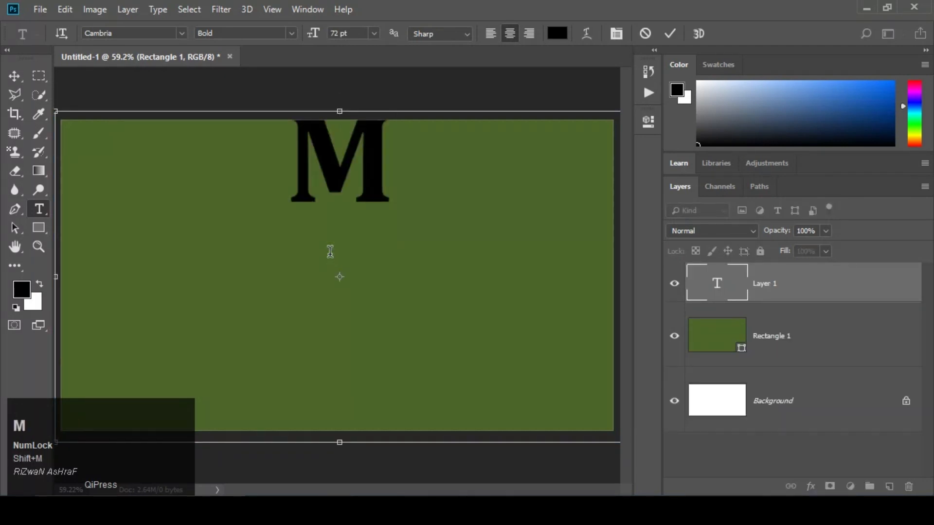
pyautogui.write('i')
pyautogui.press('BackSpace')
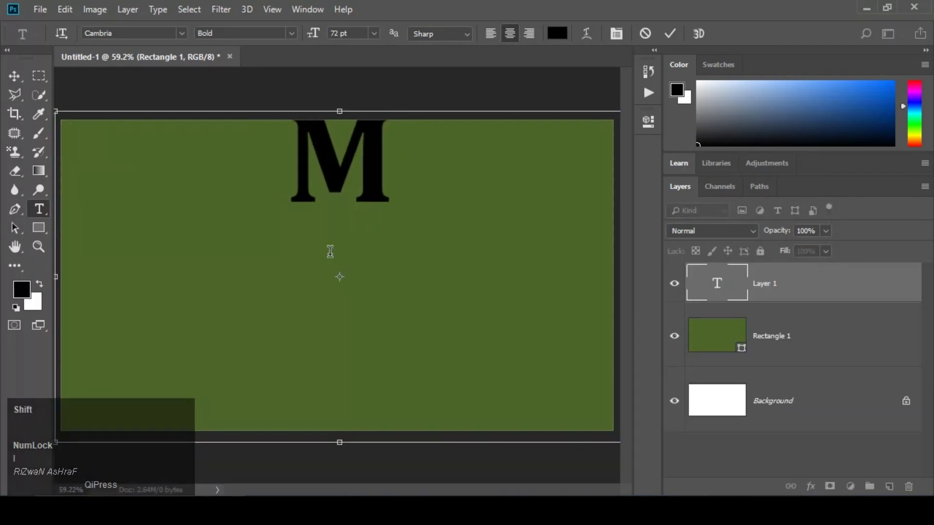
pyautogui.write('IRRO')
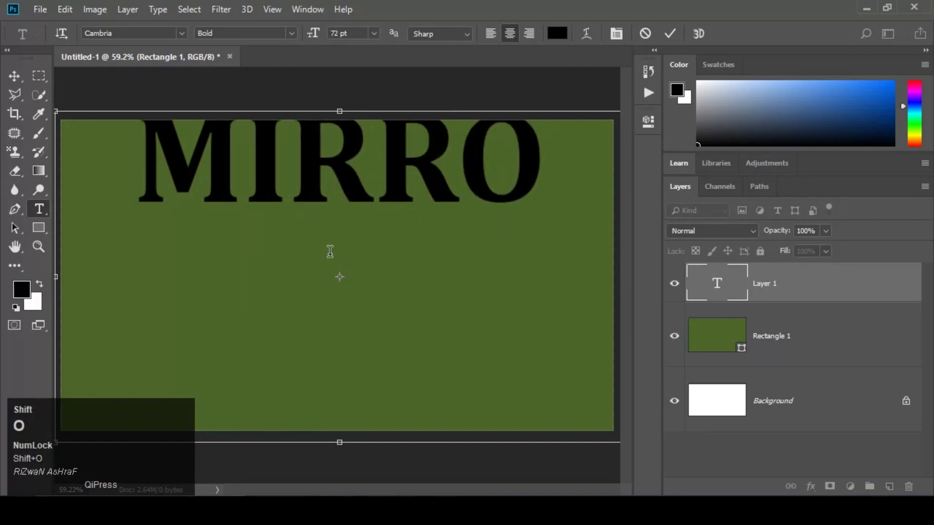
pyautogui.write('R')
pyautogui.click(14, 77)
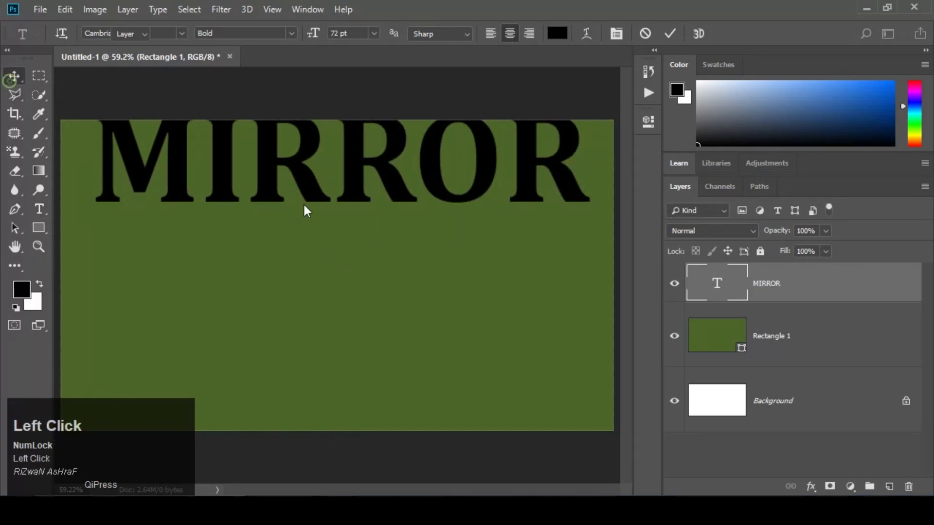
pyautogui.moveTo(295, 183); pyautogui.dragTo(293, 295)
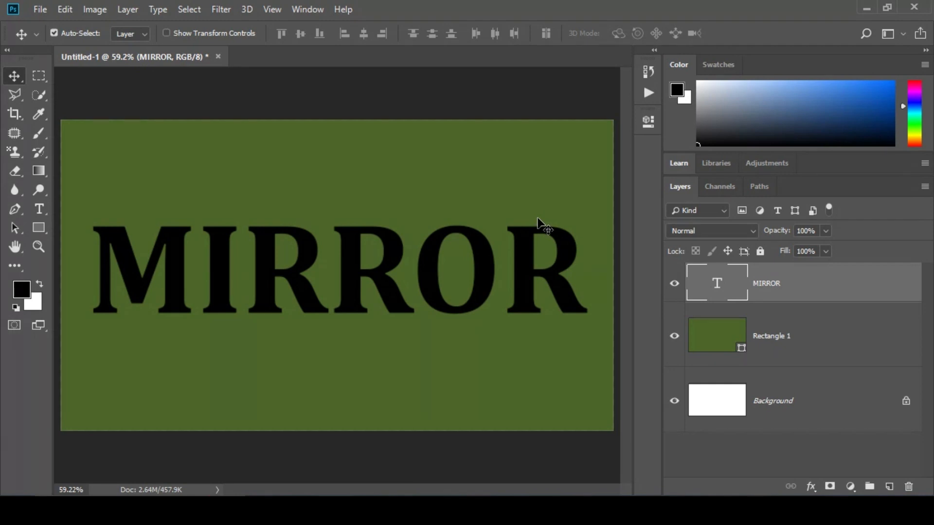
# Apply the saved Glass style to the MIRROR text and close the Styles panel.
pyautogui.click(301, 11)
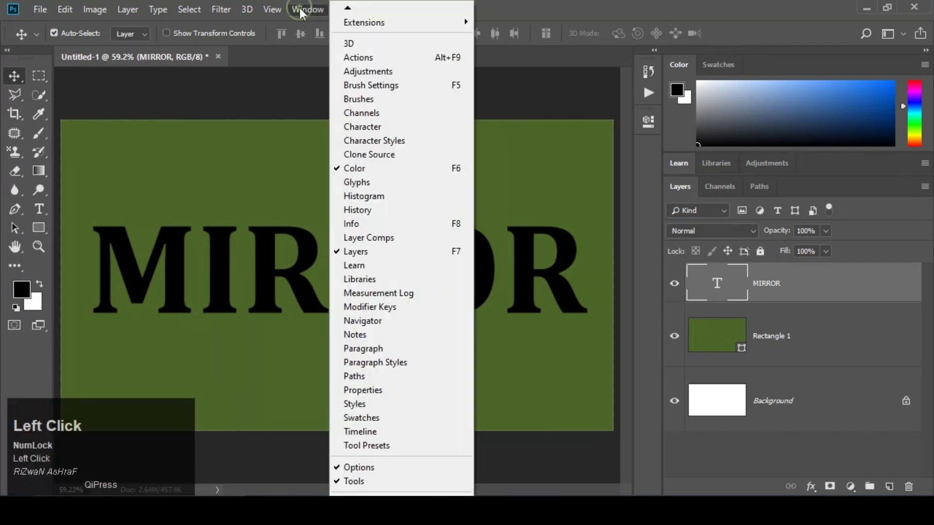
pyautogui.click(377, 408)
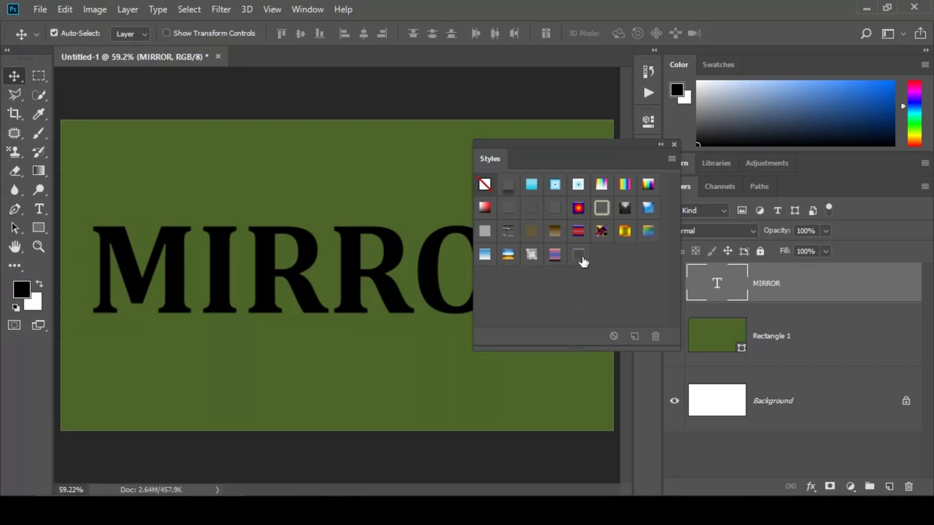
pyautogui.click(581, 257)
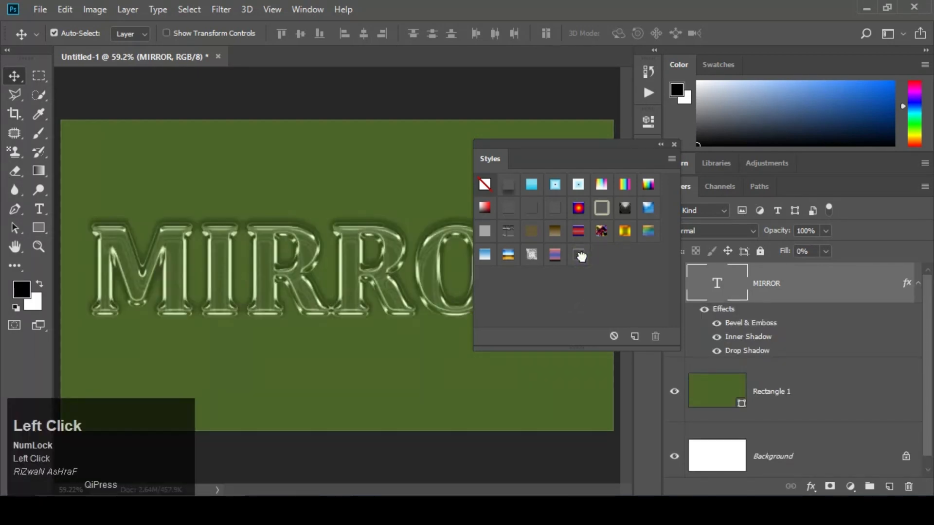
pyautogui.moveTo(584, 155); pyautogui.dragTo(713, 156)
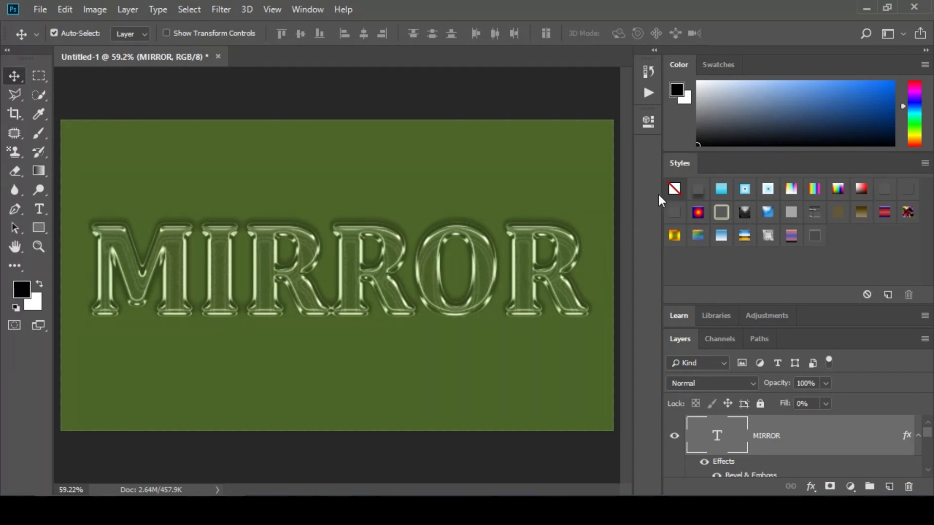
pyautogui.moveTo(687, 158); pyautogui.dragTo(367, 150)
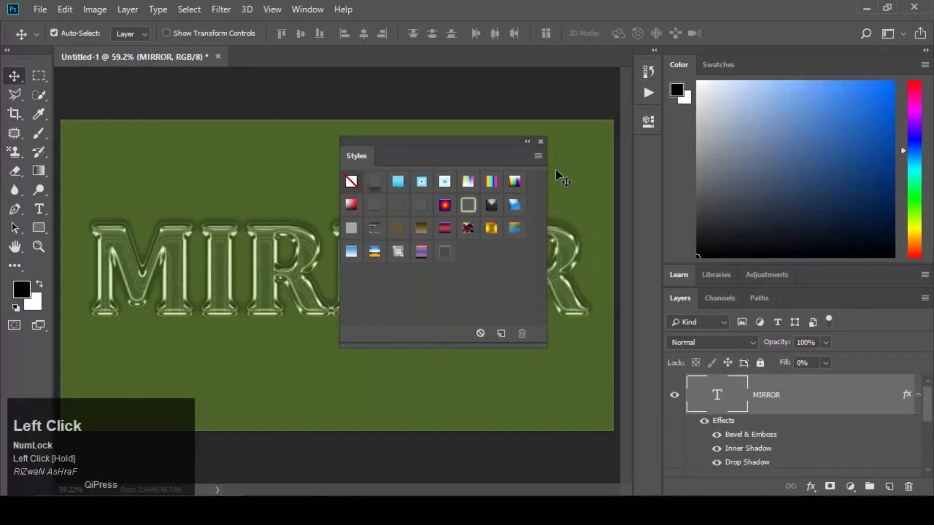
pyautogui.click(540, 142)
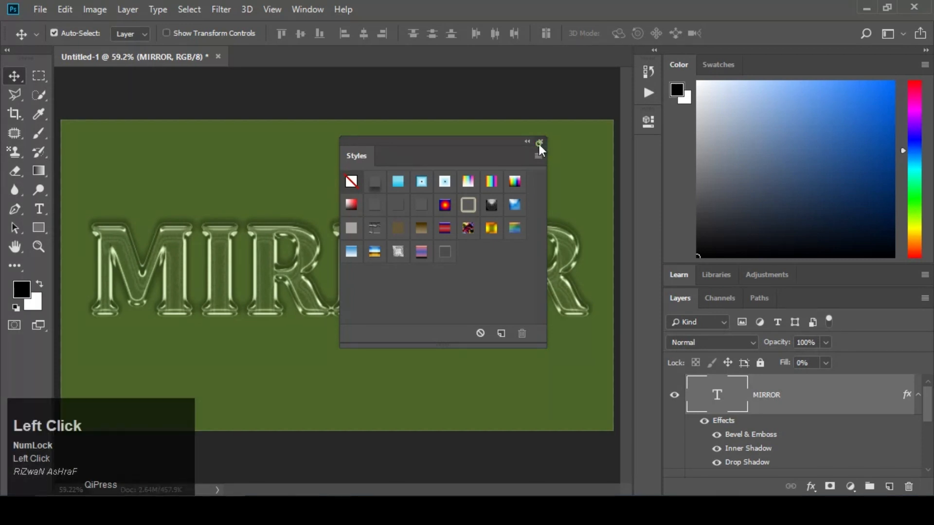